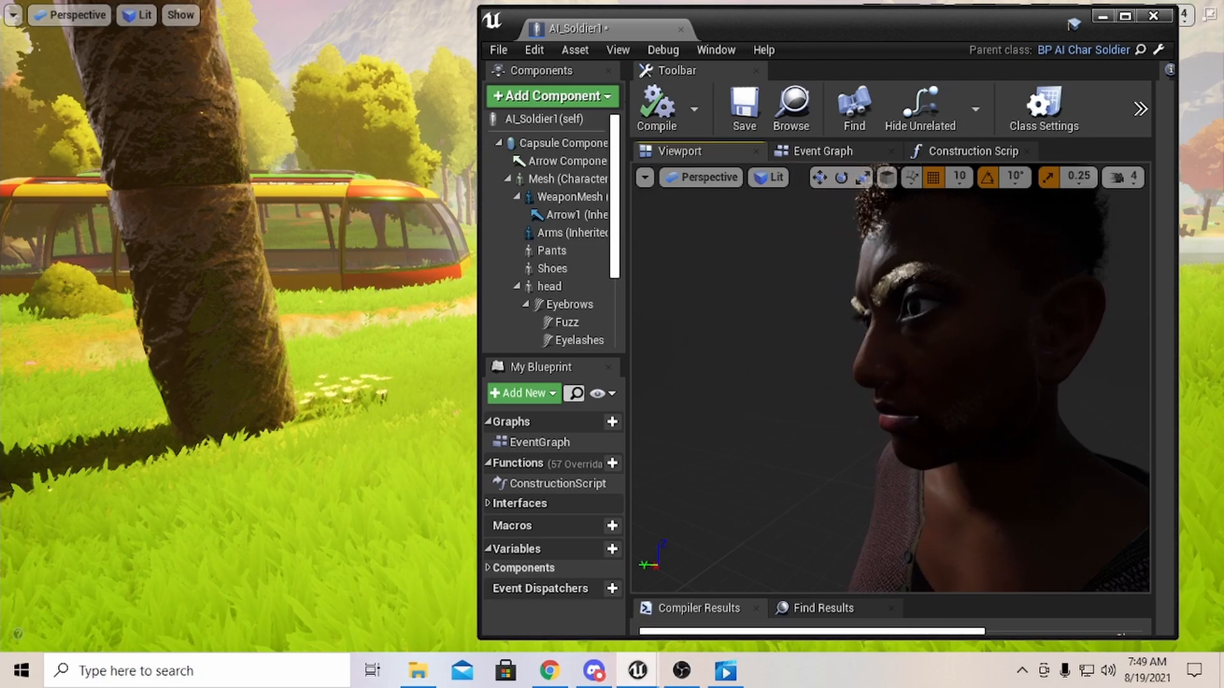
- Inspect the soldier's face up close and compile the AI_Soldier1 Blueprint to generate a new random look
scroll(748, 293, "down", 5)
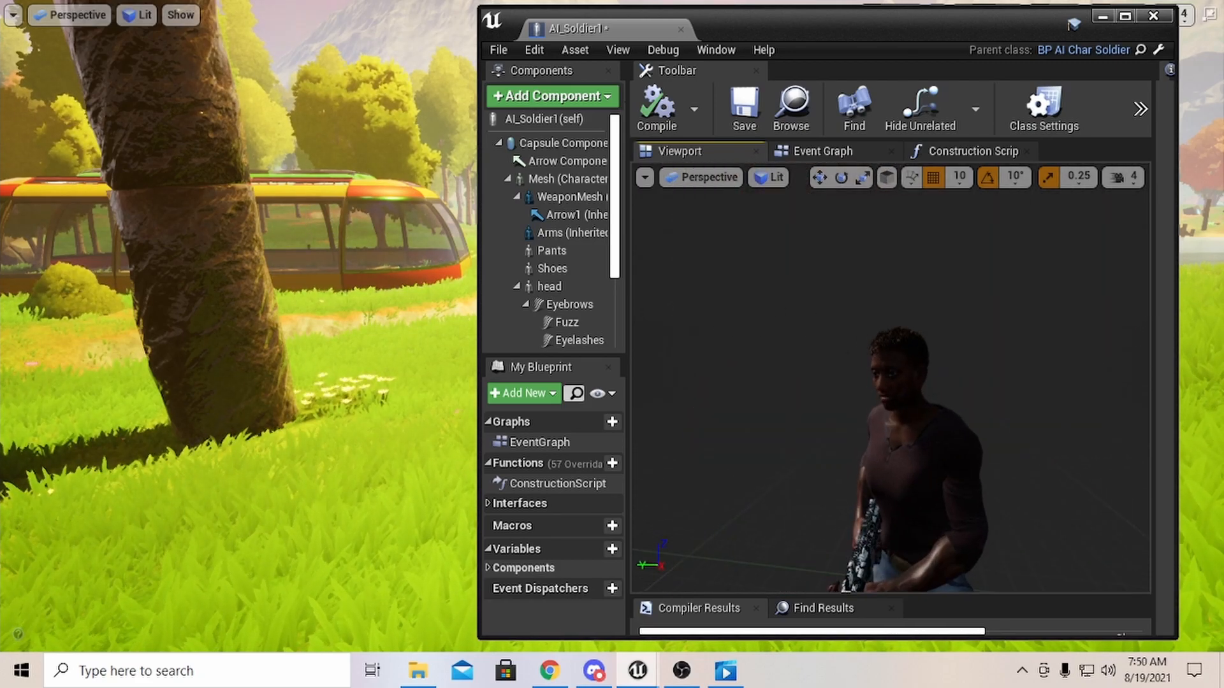
scroll(891, 378, "up", 4)
scroll(865, 385, "up", 5)
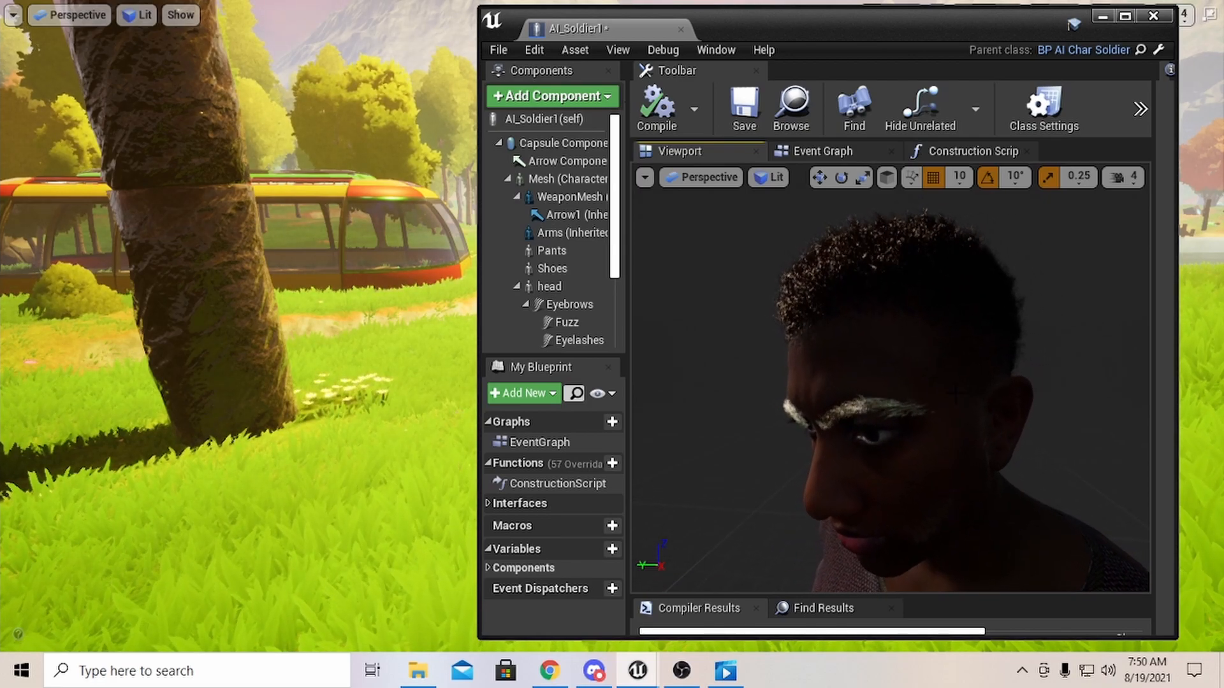
left_click(659, 112)
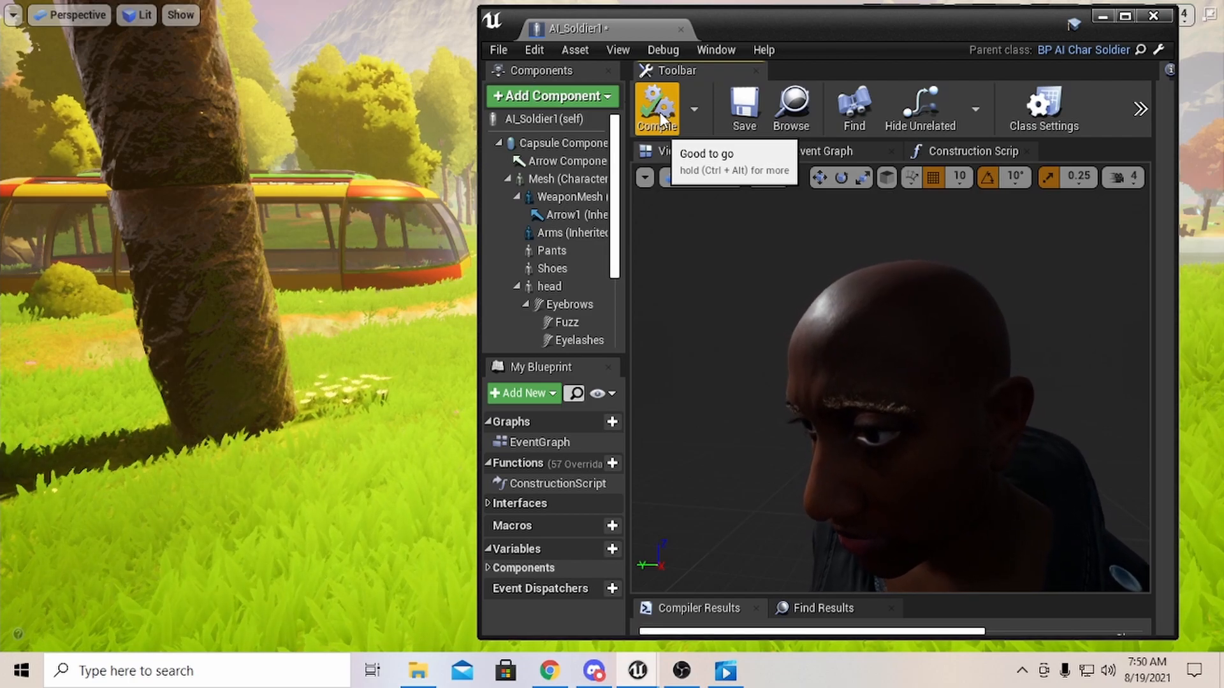
- Inspect the randomized head from the side and front, and compile AI_Soldier1 again for another variation
right_click_drag(797, 282, 931, 283)
left_click_drag(797, 285, 797, 249)
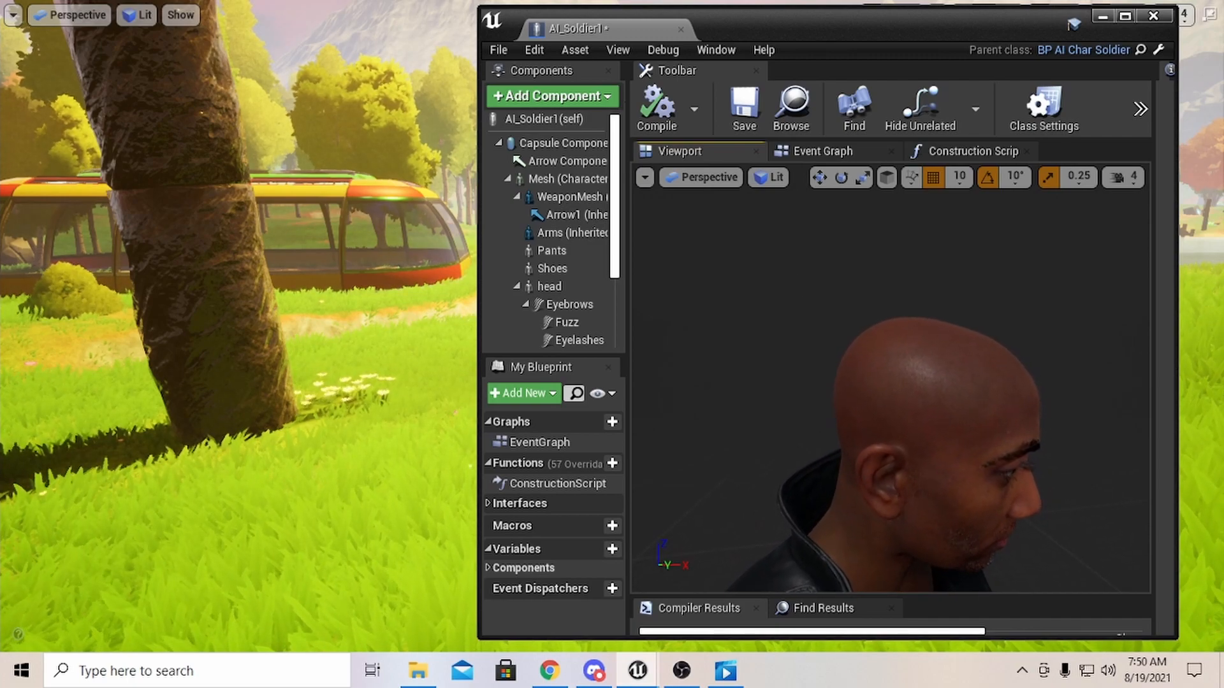
middle_click_drag(797, 284, 870, 320)
right_click_drag(798, 284, 778, 274)
middle_click_drag(797, 284, 870, 320)
right_click_drag(797, 284, 879, 260)
left_click(646, 109)
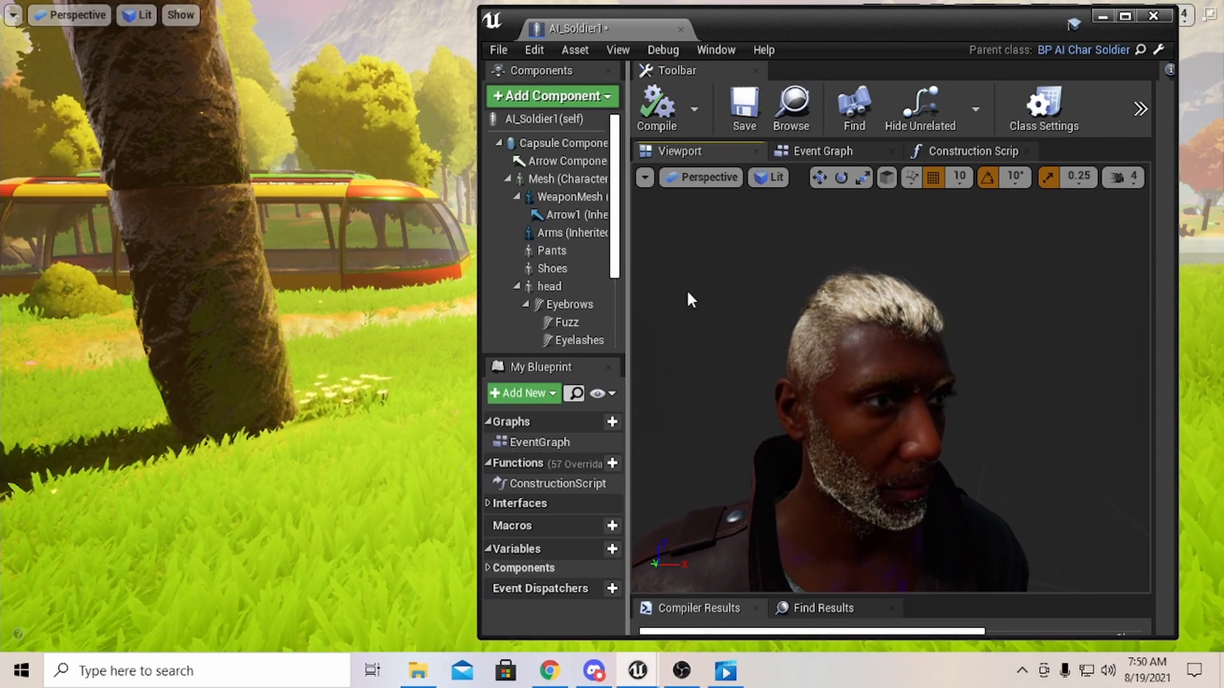
- Maximize the Blueprint editor with a wider character preview, and compile repeatedly to cycle through random soldier appearances
left_click(1125, 16)
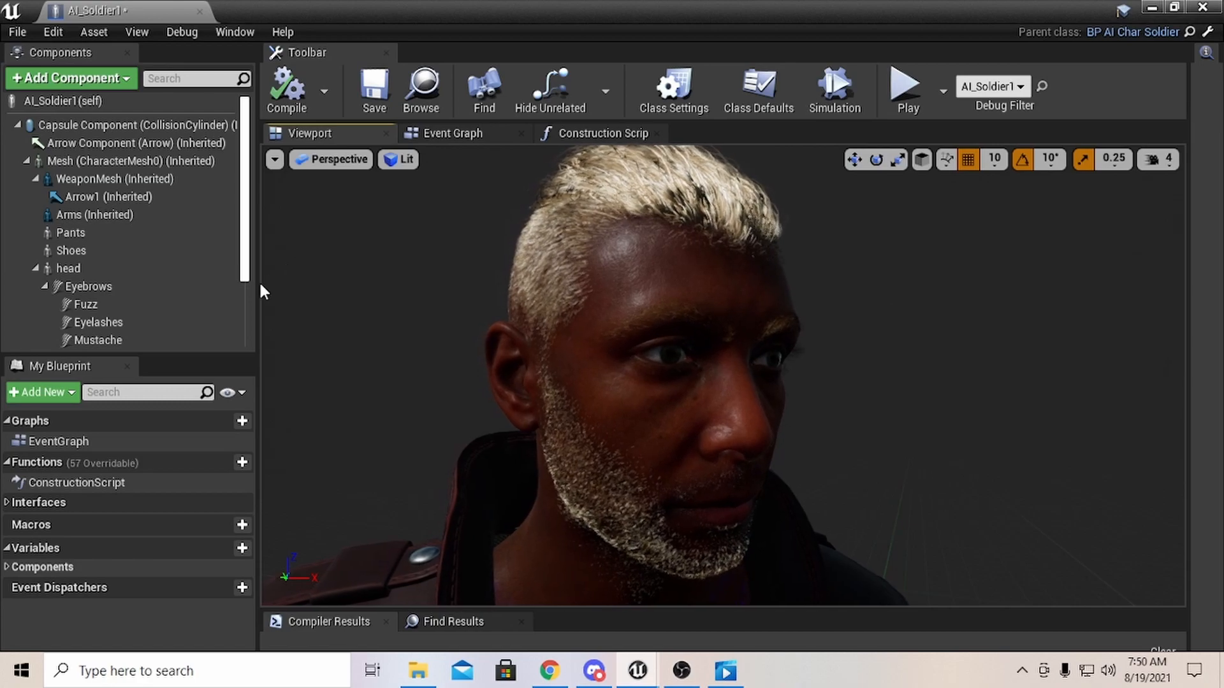
left_click_drag(256, 291, 175, 290)
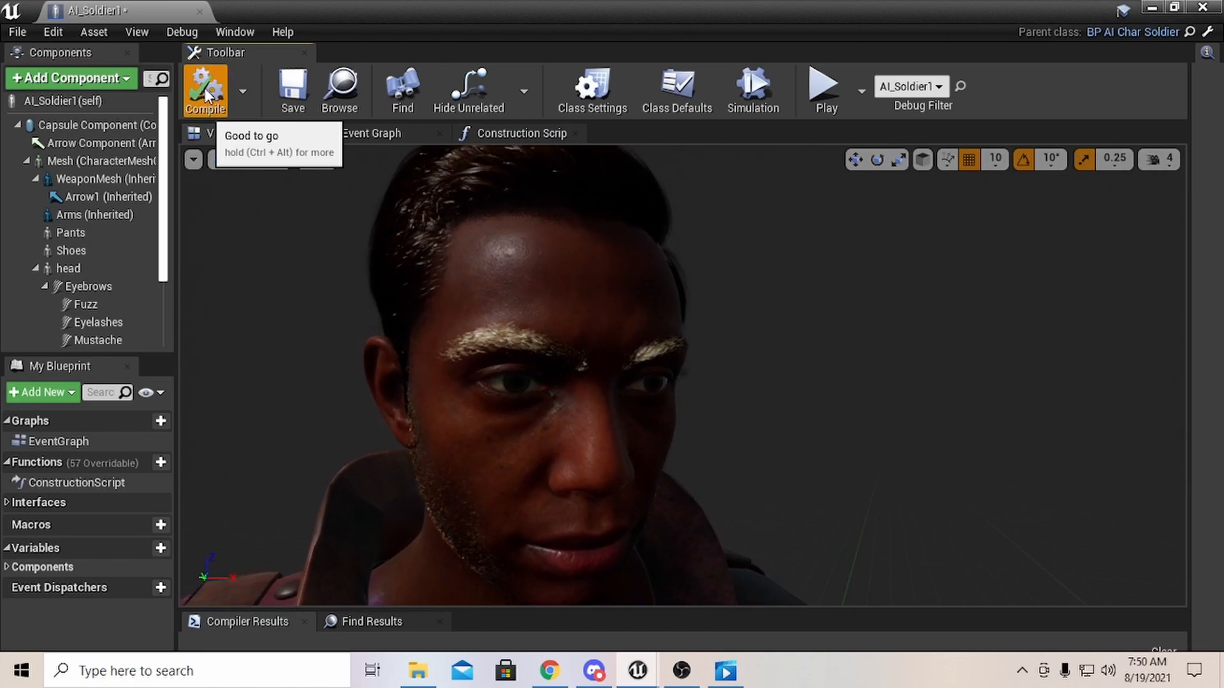
left_click(205, 89)
left_click(205, 89)
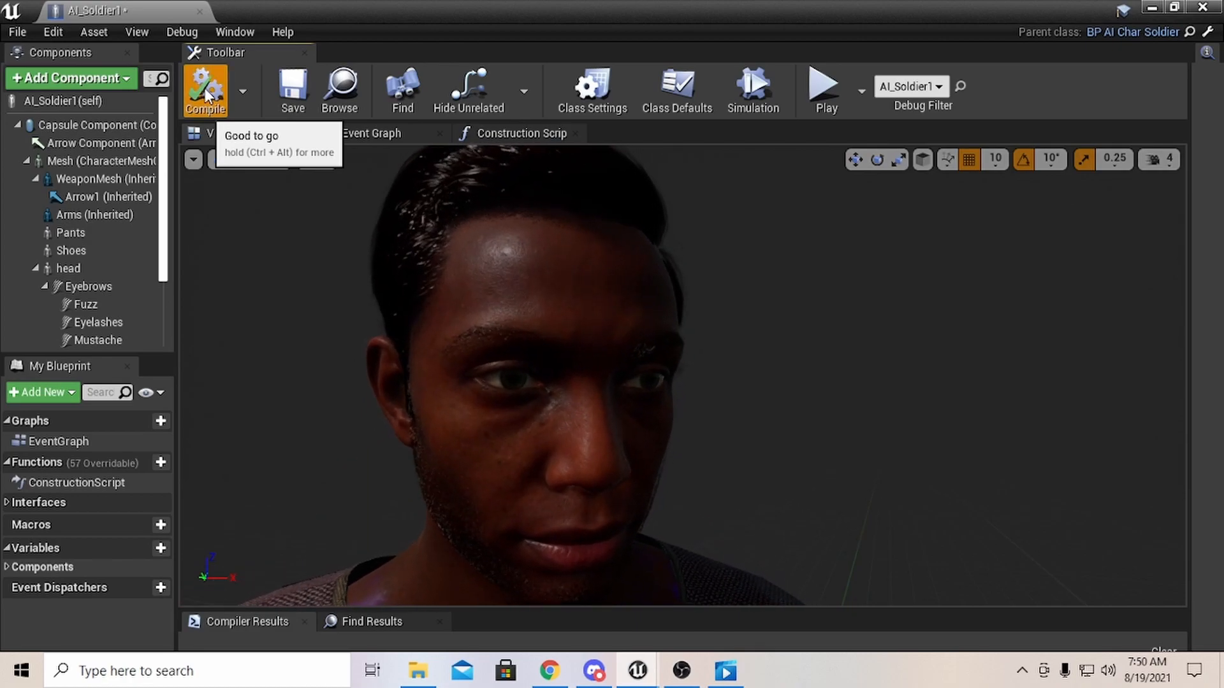
left_click(204, 89)
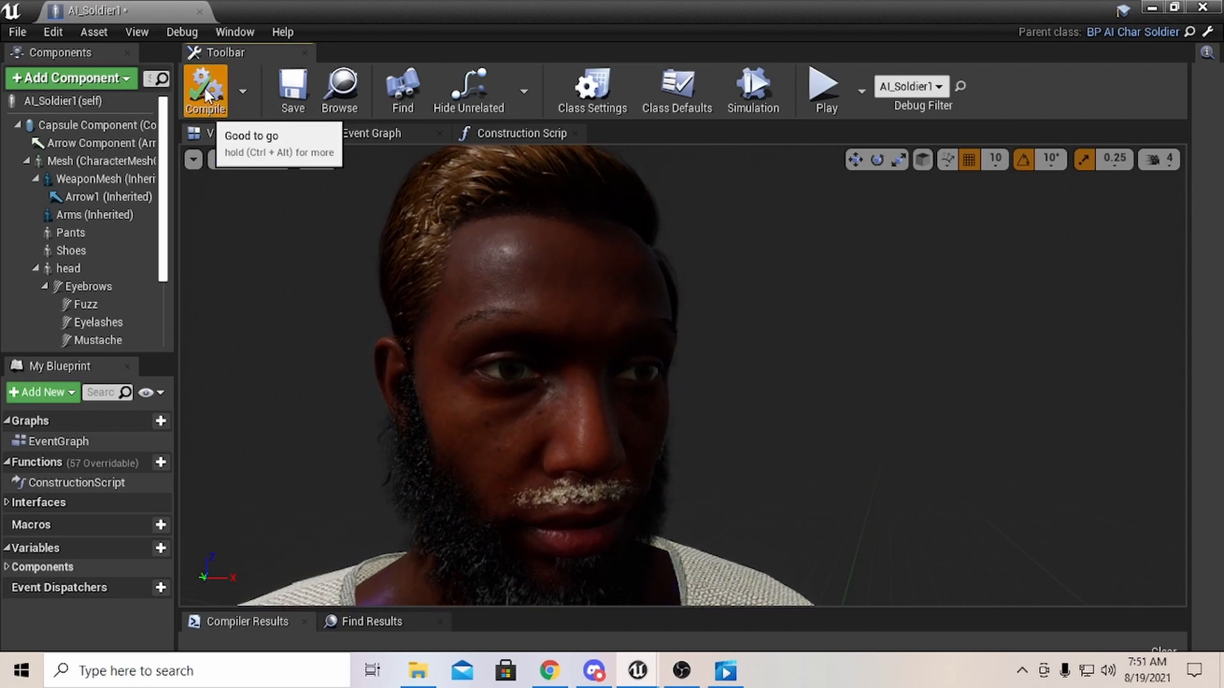
left_click(205, 88)
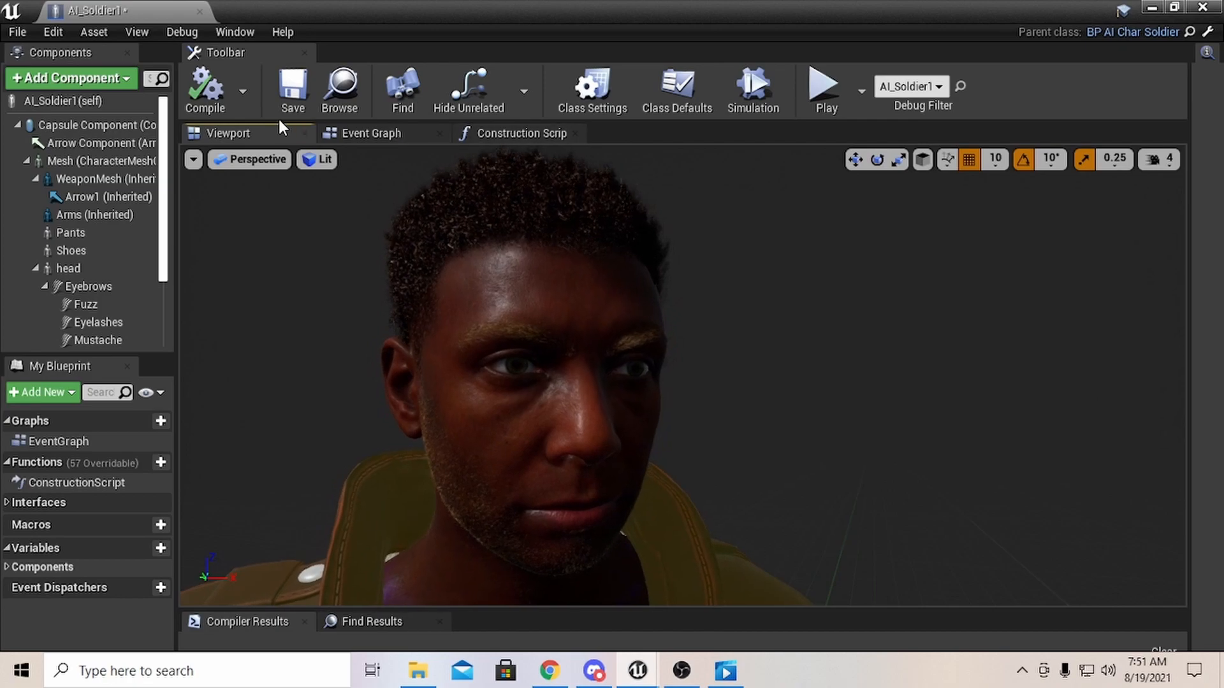
- Examine the Construction Script's node groups for face mesh, hair, eyebrows, mustache, beard, weapon skin and clothing
left_click(521, 131)
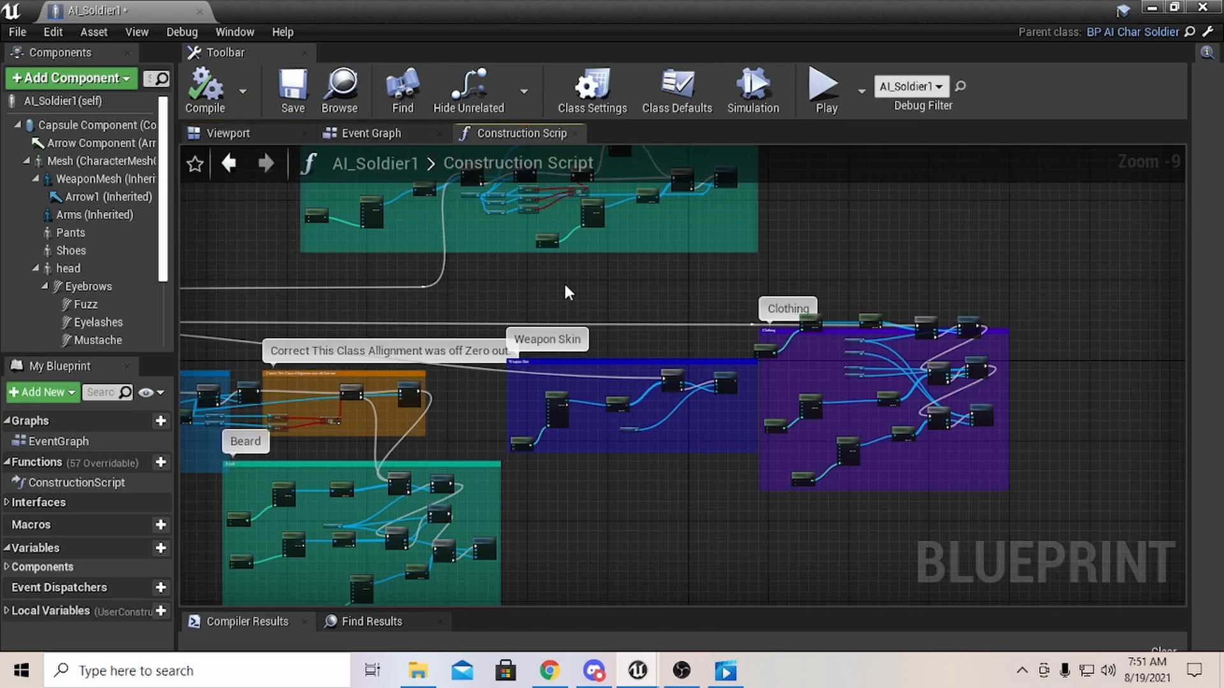
right_click_drag(563, 282, 605, 312)
scroll(576, 273, "up", 1)
right_click_drag(576, 272, 615, 264)
scroll(641, 238, "down", 1)
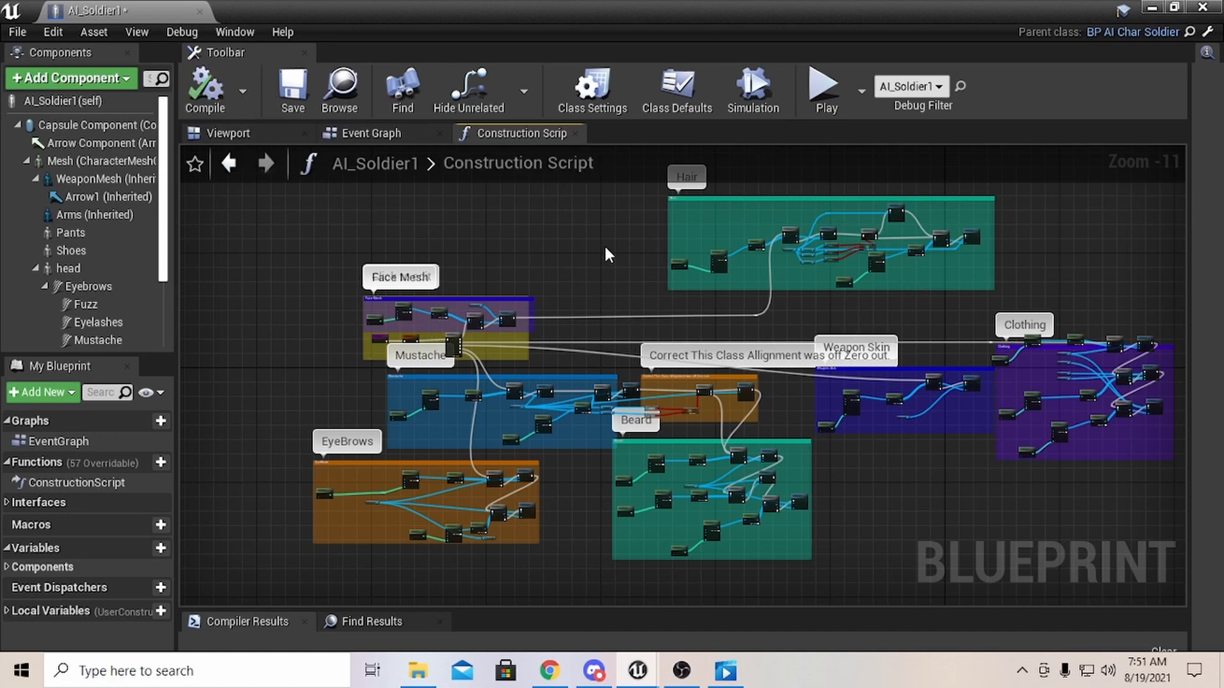
right_click_drag(610, 264, 529, 270)
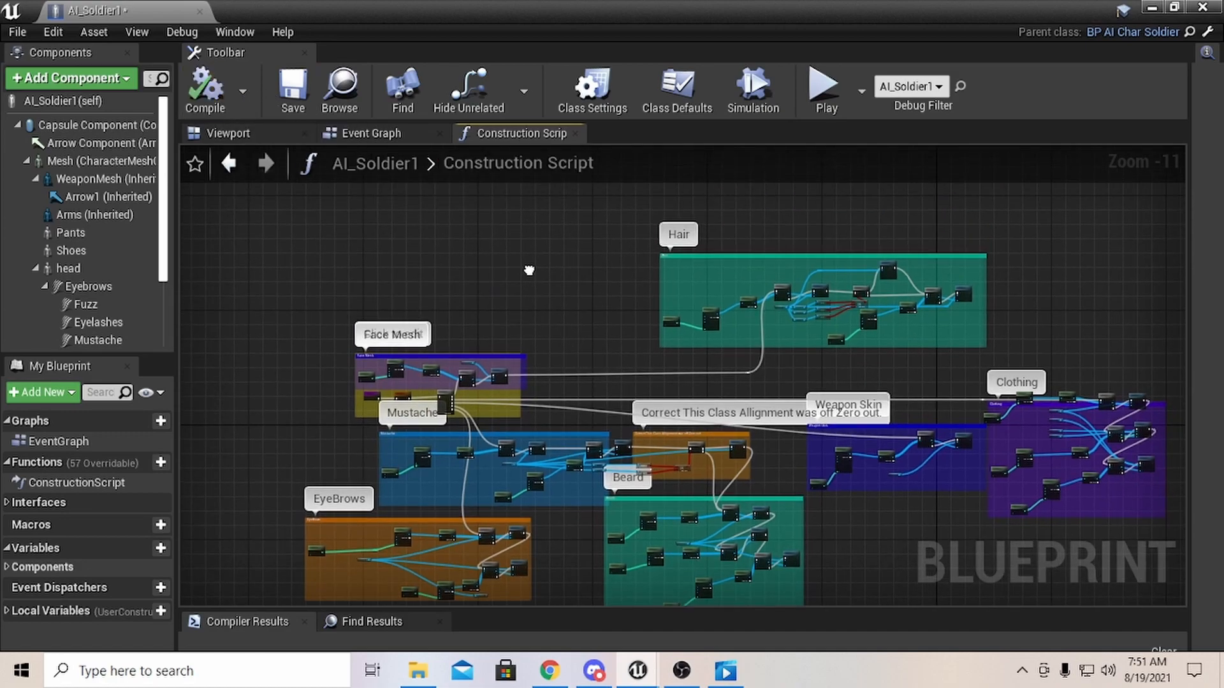
- Recompile the Blueprint and return to the character preview to show freshly randomized features
left_click(205, 93)
left_click(229, 133)
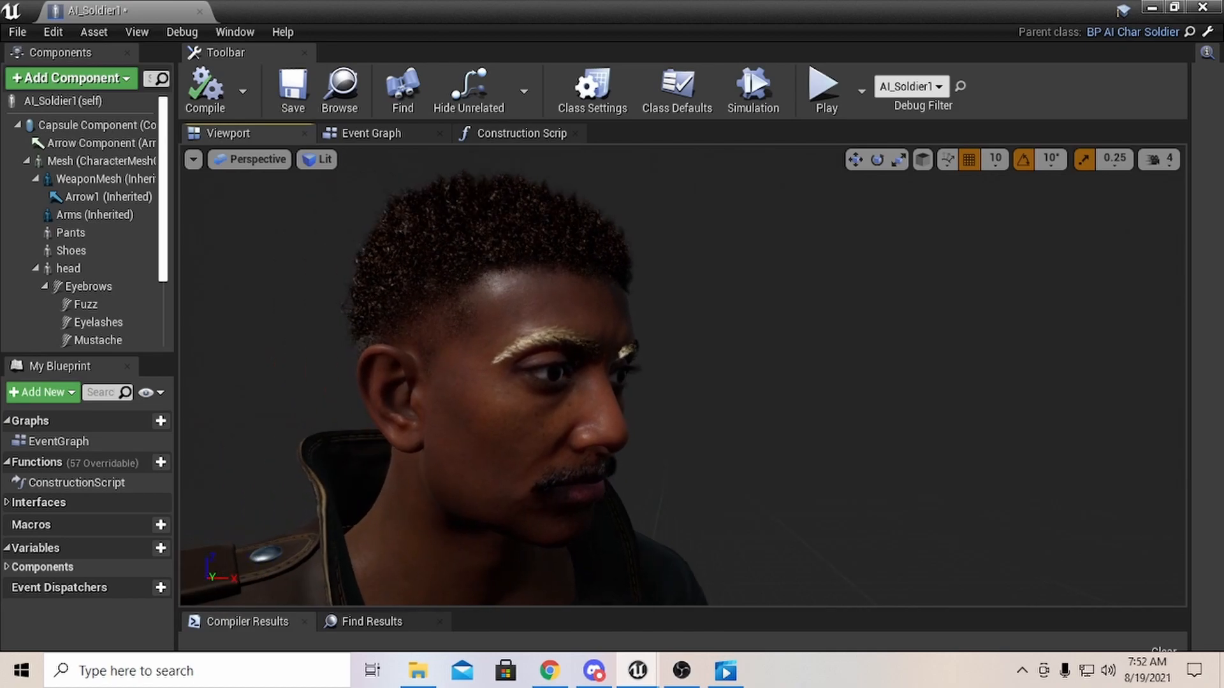
left_click(208, 80)
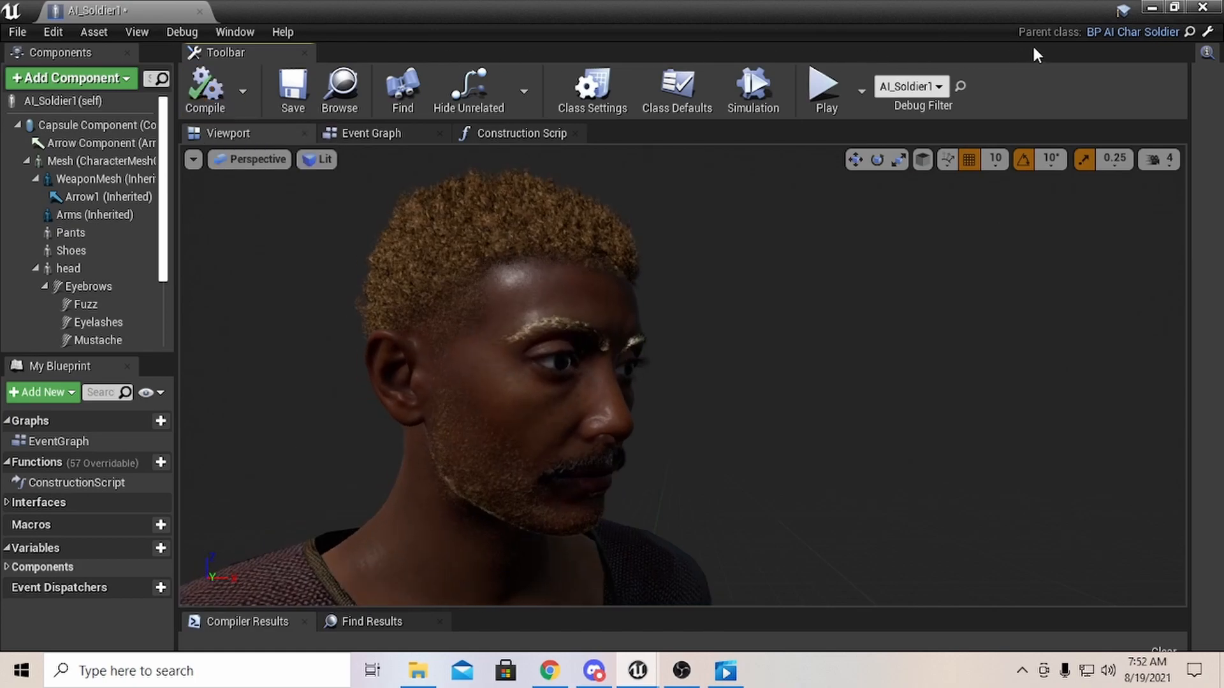
- Restore the Blueprint editor to a smaller window beside the level and frame the placed soldier's face in the level
left_click(1172, 9)
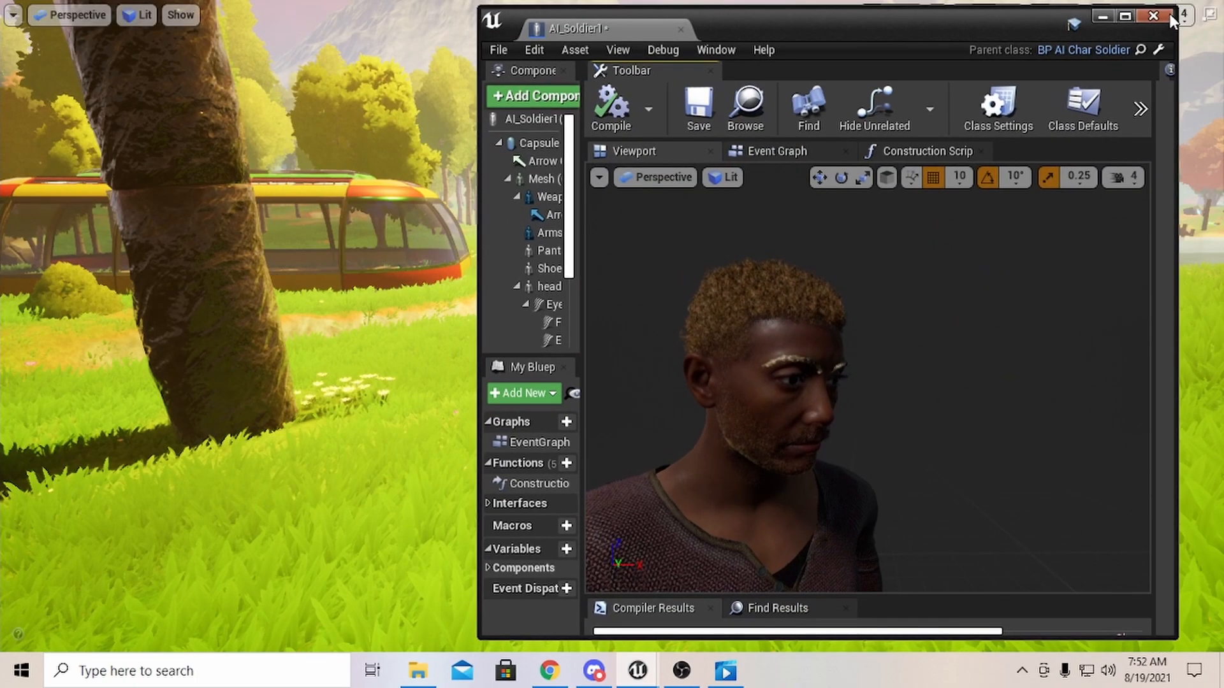
left_click_drag(851, 35, 901, 34)
right_click_drag(317, 249, 431, 234)
right_click_drag(345, 254, 286, 268)
left_click(401, 267)
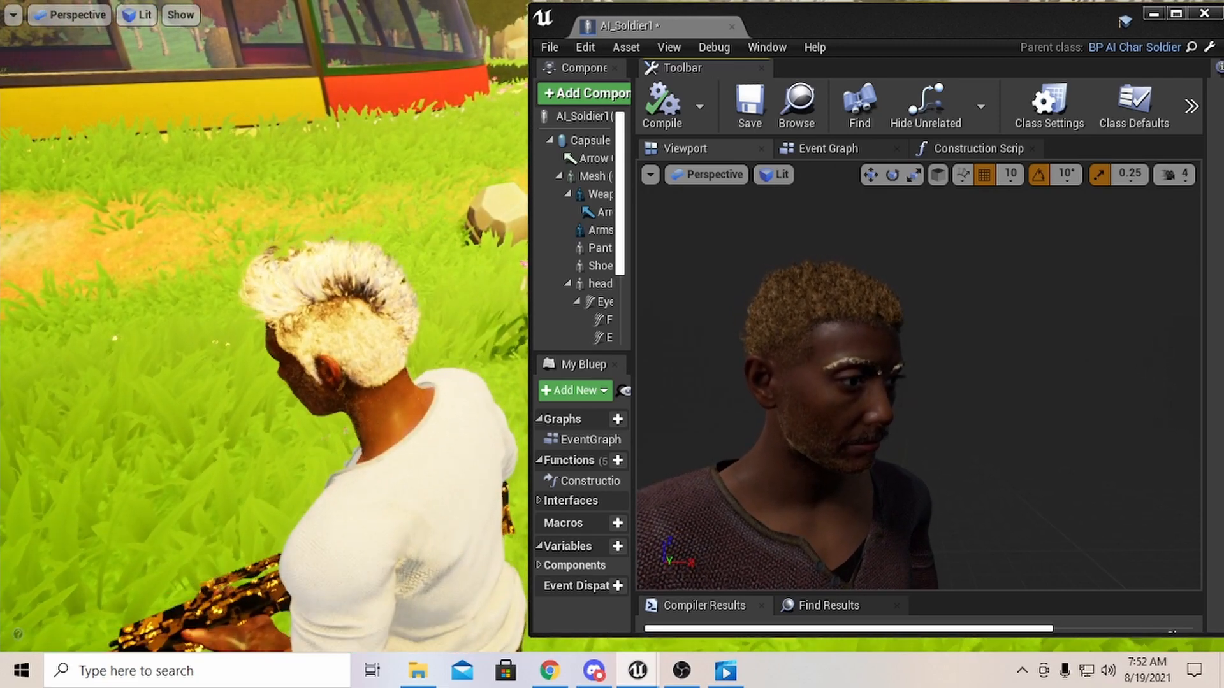
mouse_move(287, 267)
right_mouse_down()
mouse_move(382, 268)
mouse_move(427, 242)
mouse_move(300, 260)
right_mouse_up()
right_click_drag(375, 270, 433, 258)
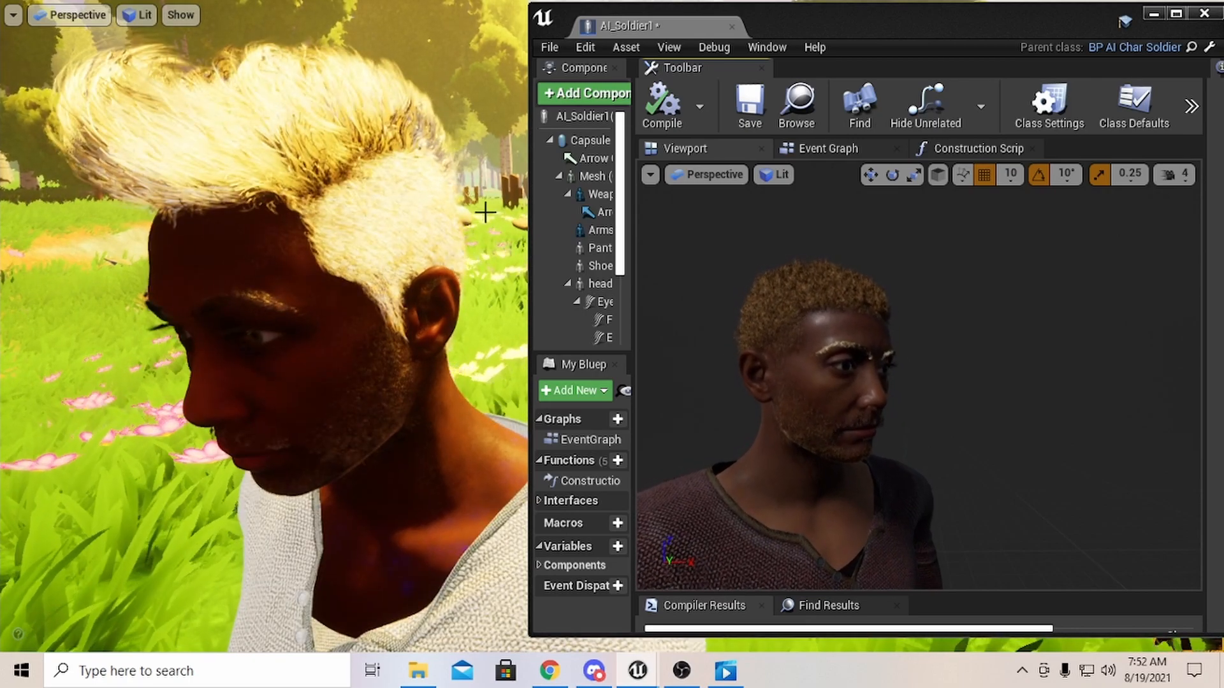
- Compile the Blueprint repeatedly to randomize both the soldier placed in the level and the preview character
left_click(675, 105)
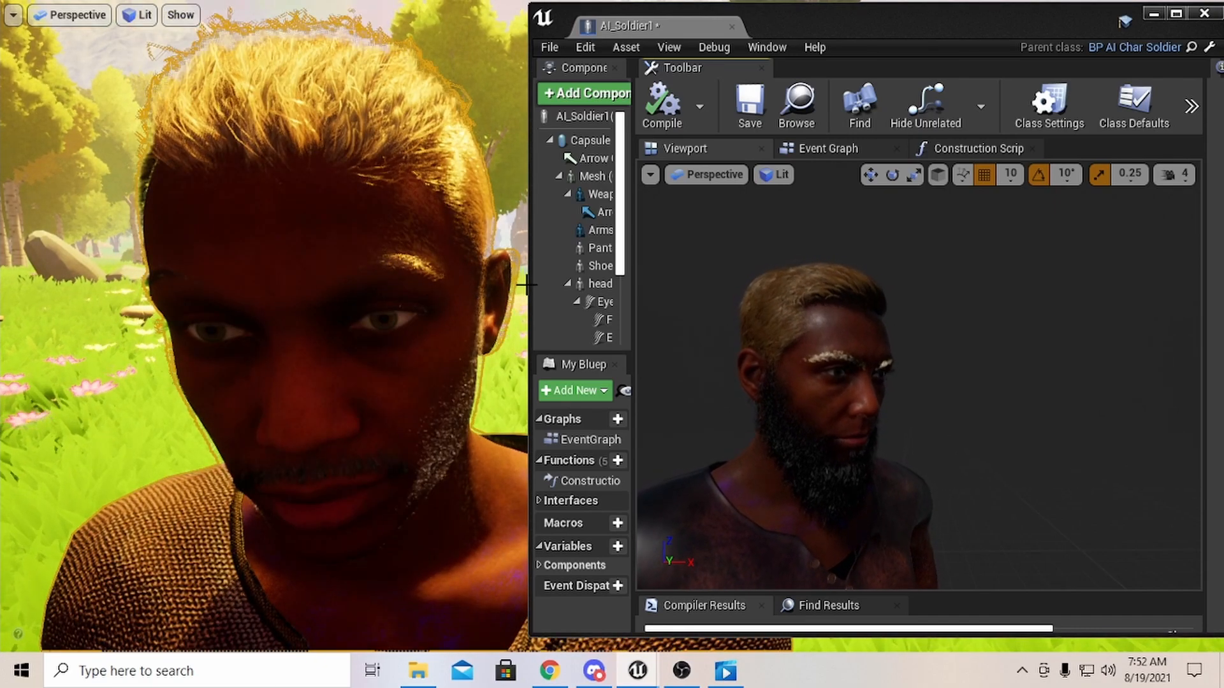
left_click(663, 105)
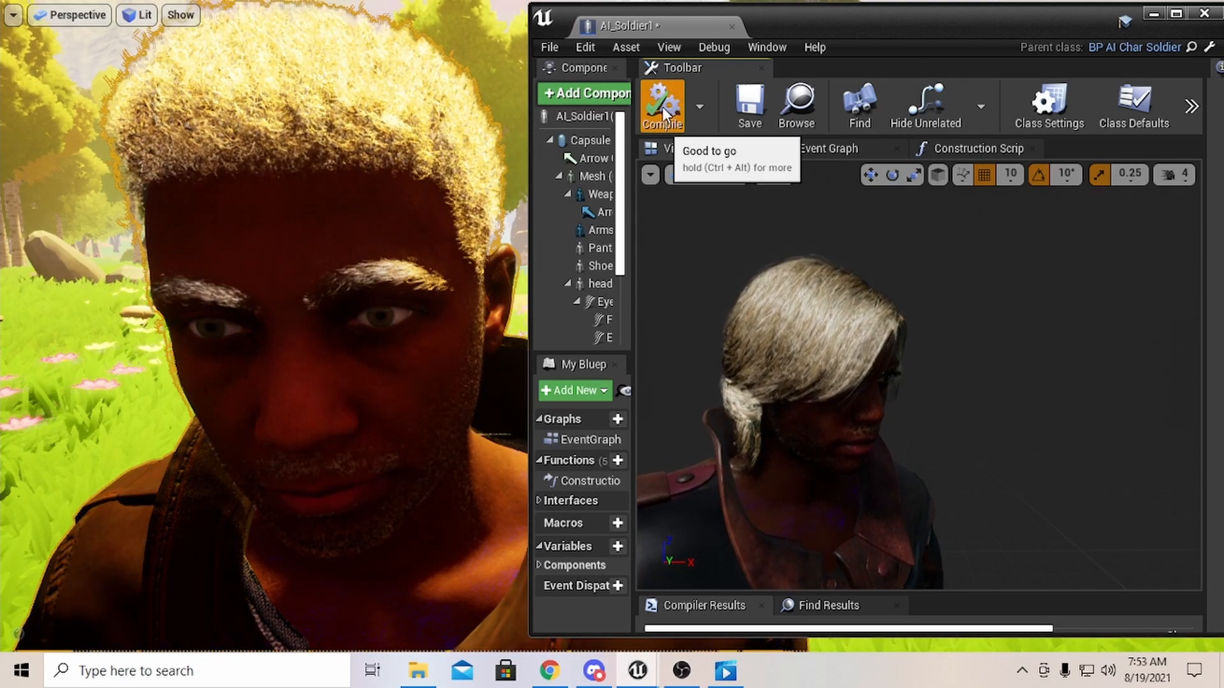
left_click(663, 106)
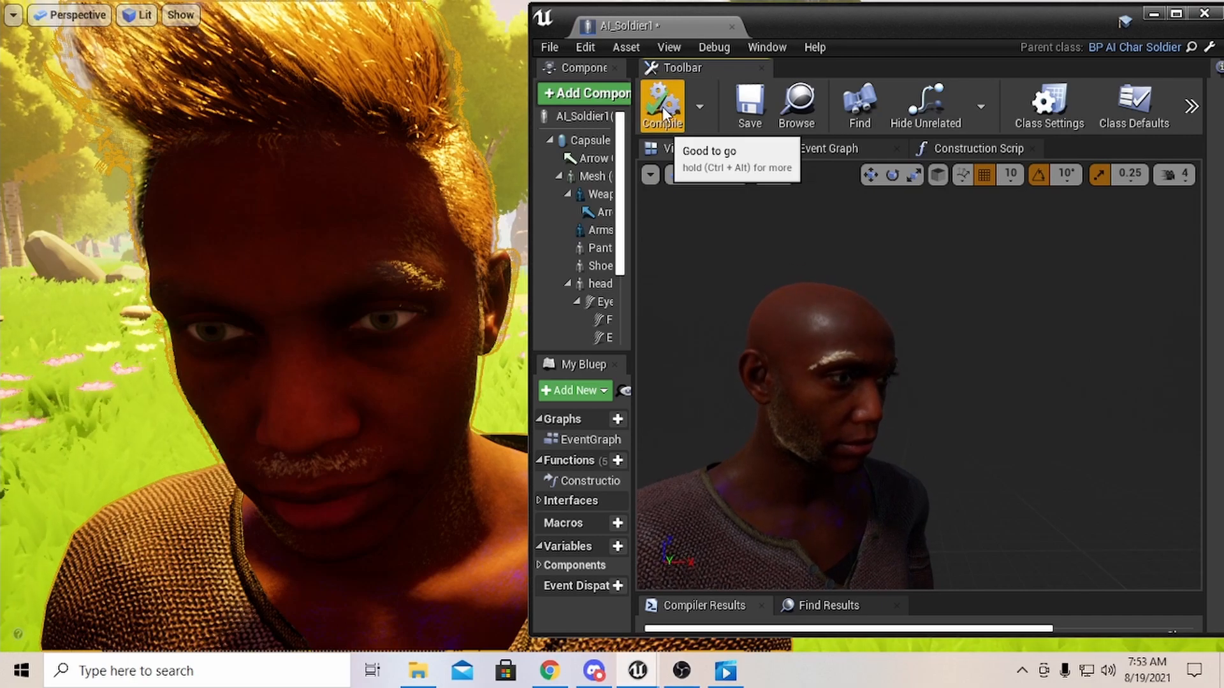
left_click(663, 106)
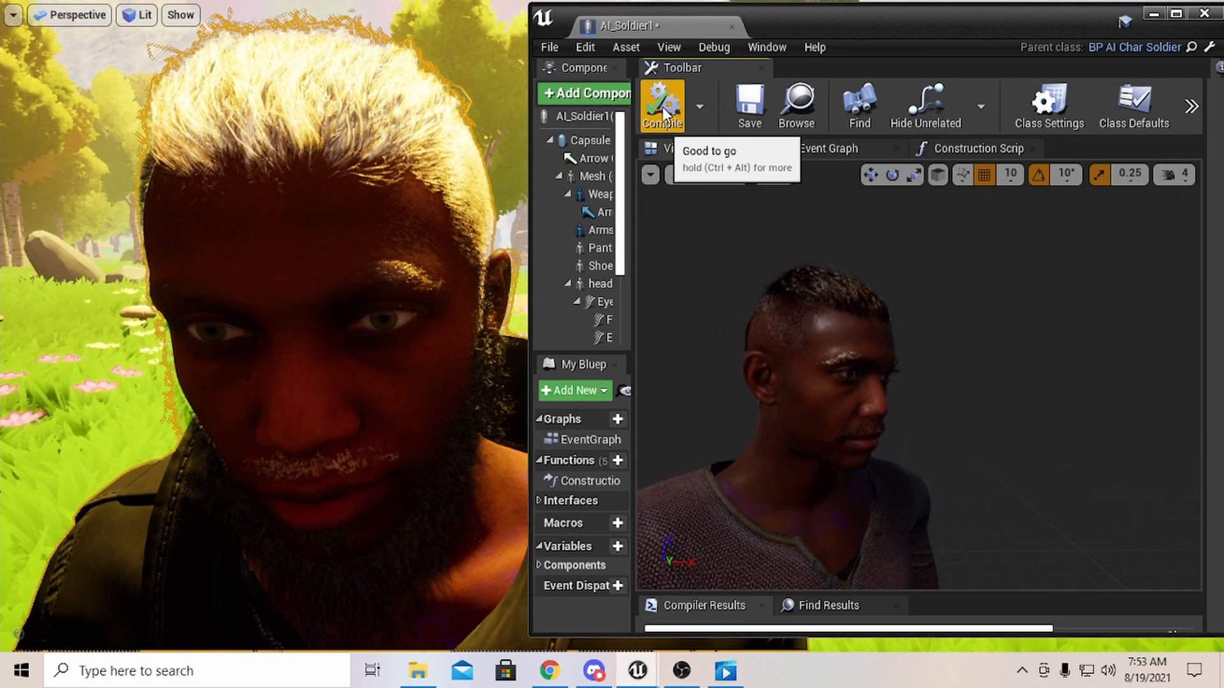
left_click(663, 106)
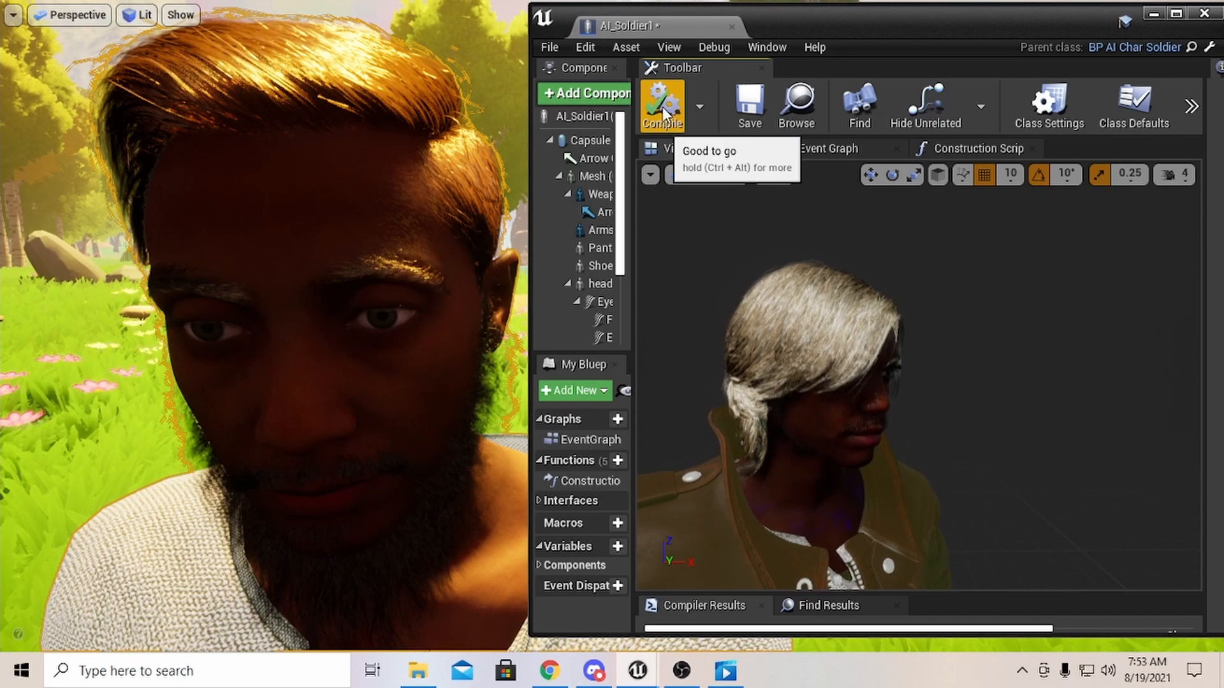
left_click(662, 106)
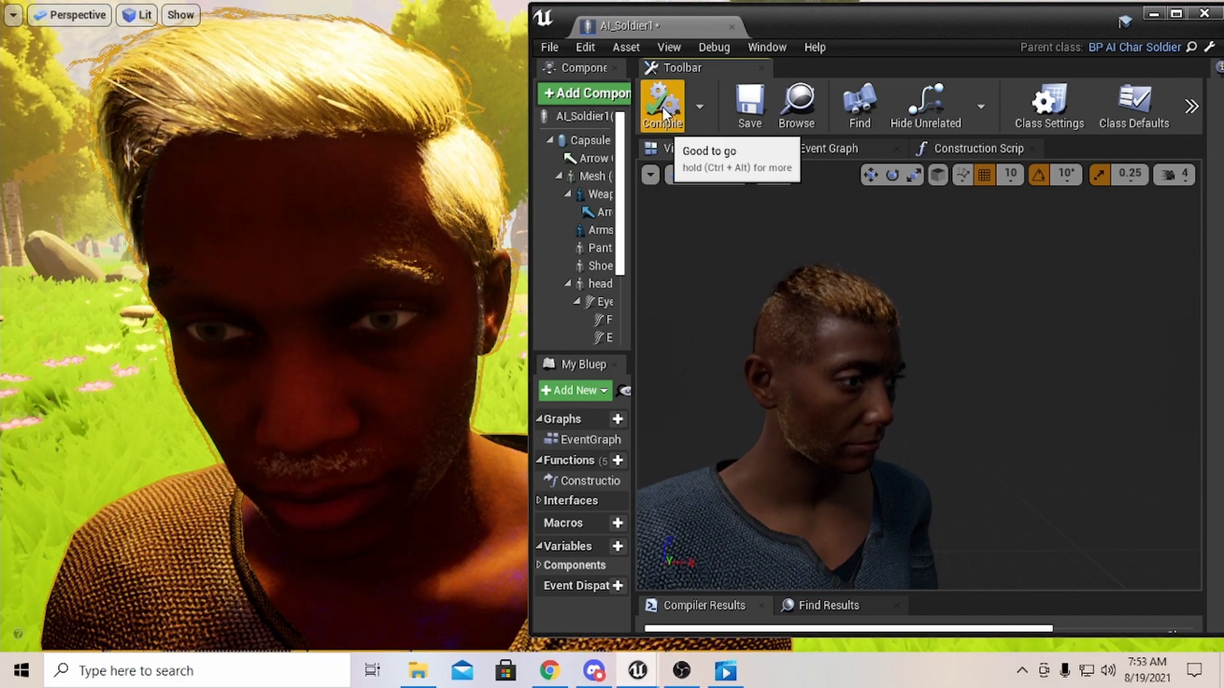
left_click(663, 106)
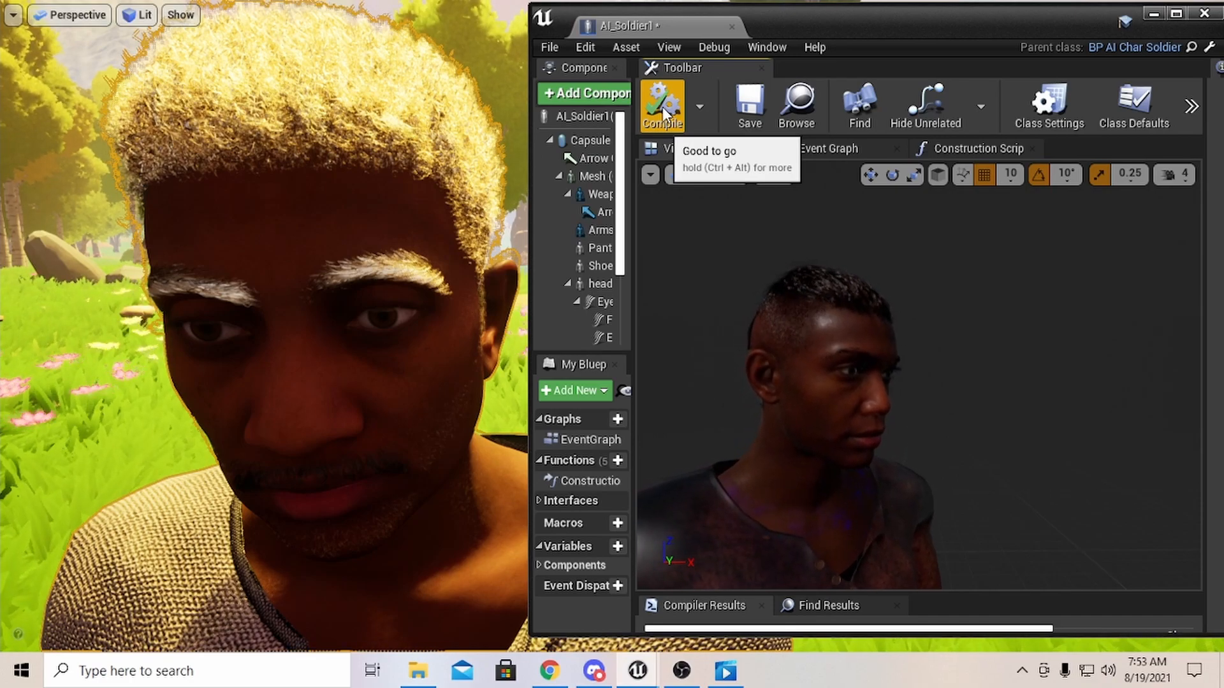
- Examine the preview character's face and upper body from the front, the side and below
middle_click_drag(971, 341, 996, 333)
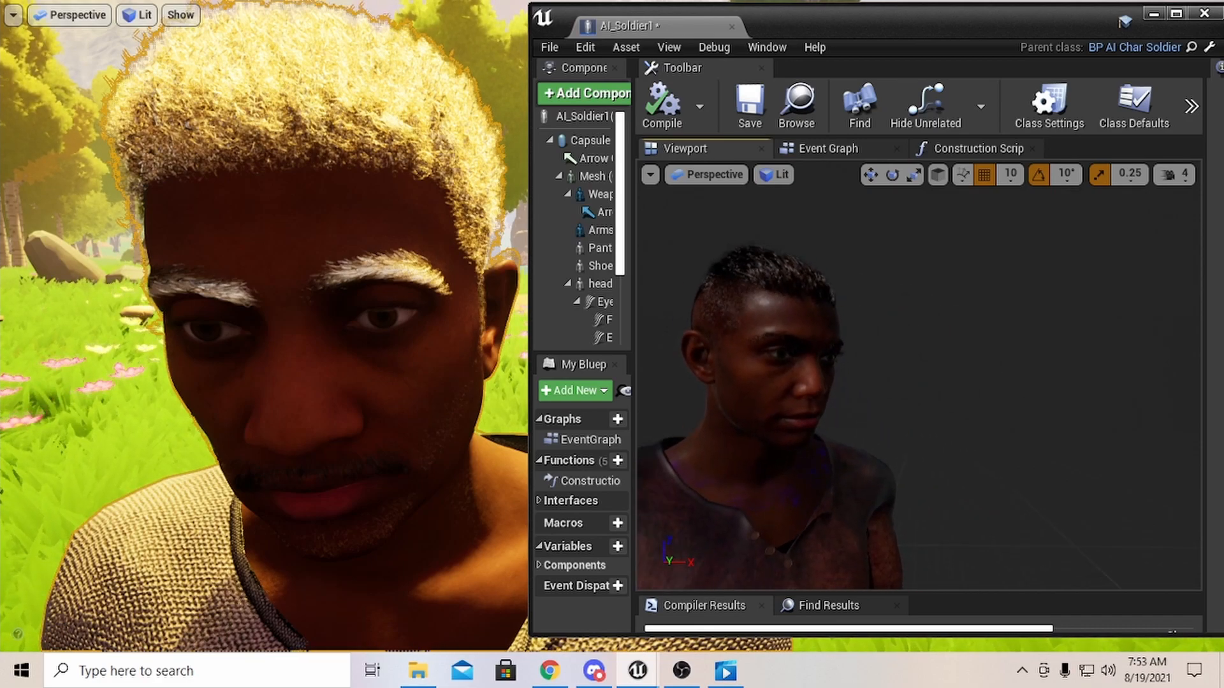
right_click_drag(996, 333, 872, 305)
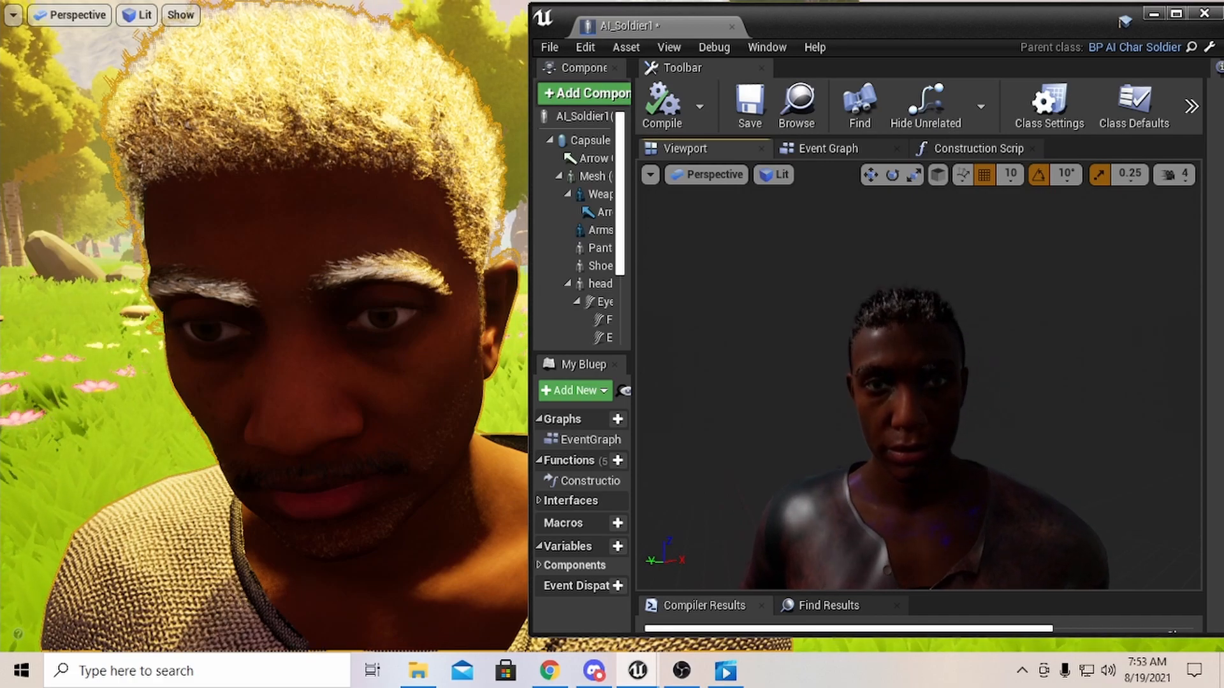
left_click_drag(970, 337, 970, 268)
right_click_drag(1024, 402, 1080, 420)
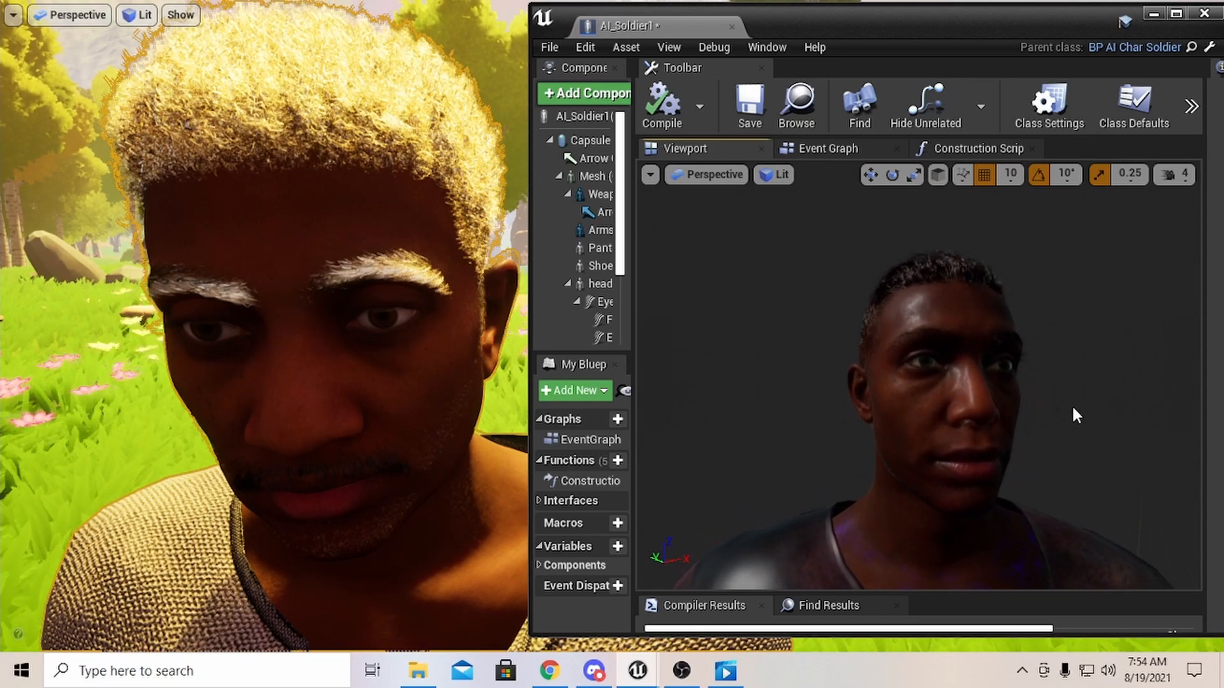
mouse_move(1071, 404)
left_mouse_down()
mouse_move(1072, 478)
mouse_move(1072, 414)
mouse_move(1110, 440)
mouse_move(1057, 404)
mouse_move(1067, 350)
mouse_move(1062, 404)
left_mouse_up()
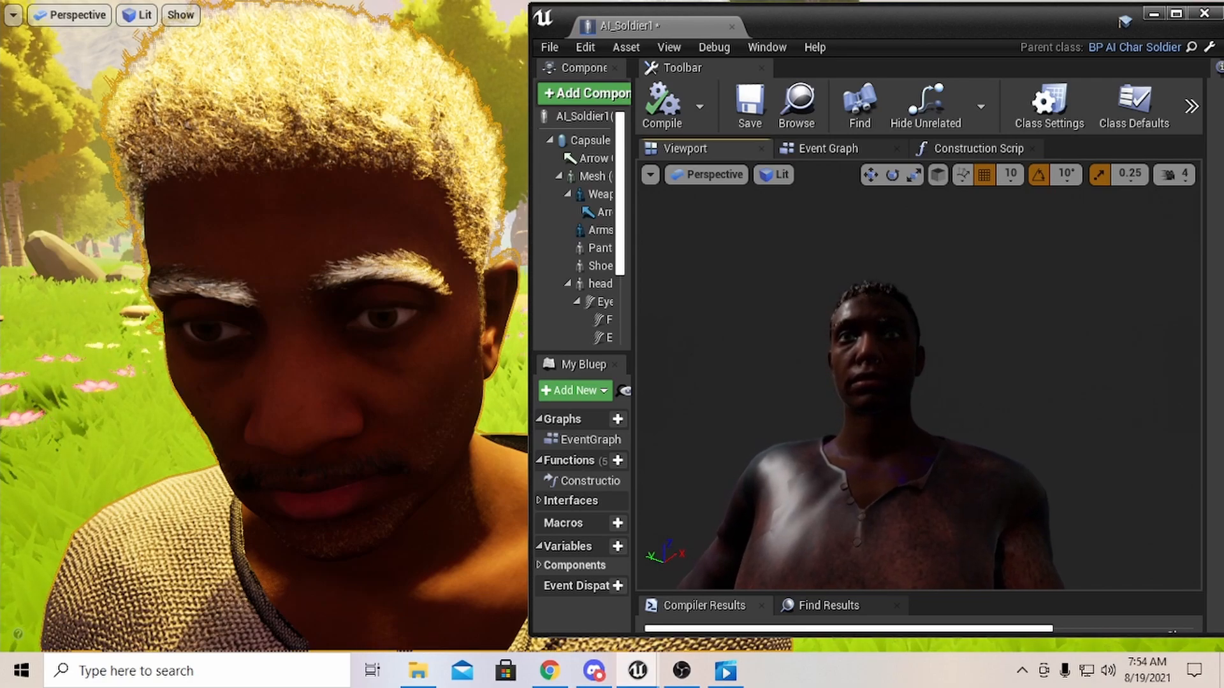
right_click_drag(1067, 404, 1058, 383)
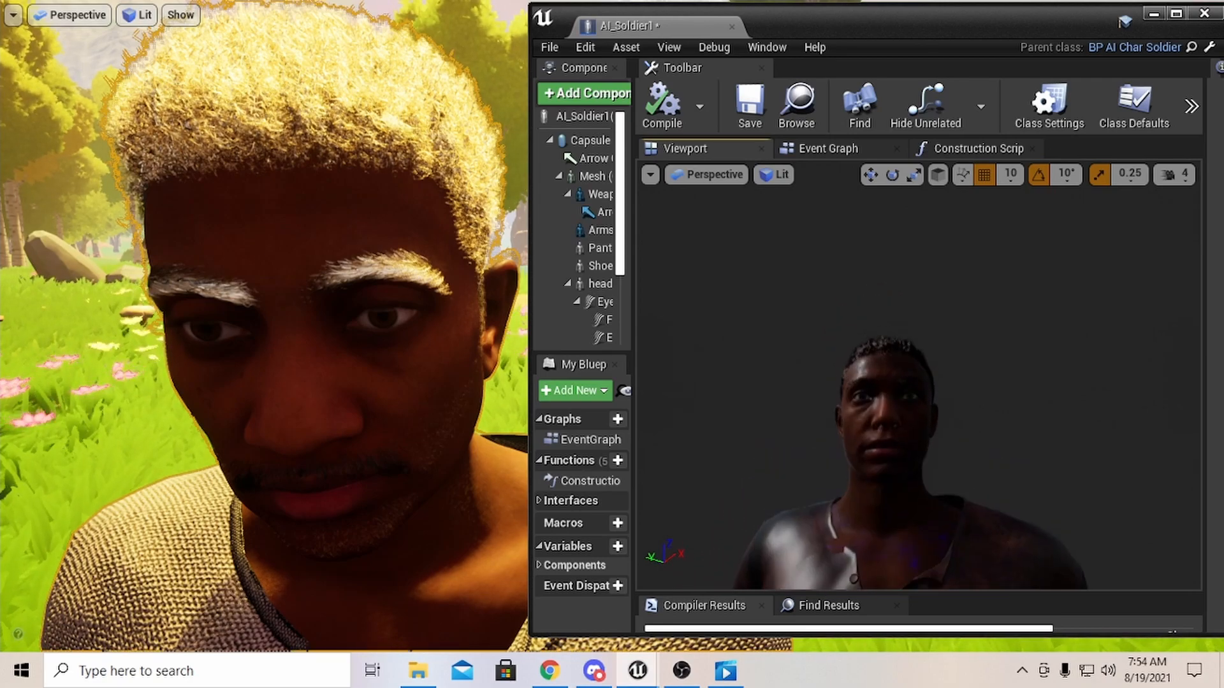
mouse_move(1064, 404)
left_mouse_down()
mouse_move(1061, 369)
mouse_move(1058, 400)
left_mouse_up()
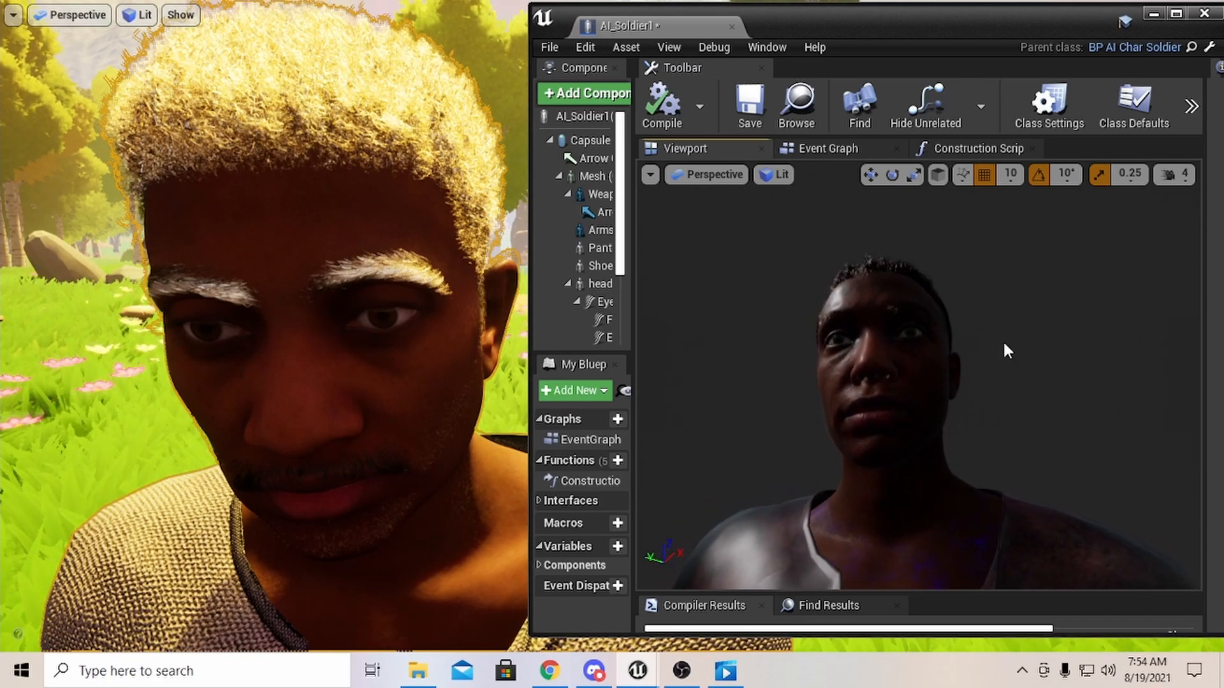
- Generate further random hair, facial hair and clothing combinations by recompiling, checking the preview head from the side
left_click(669, 97)
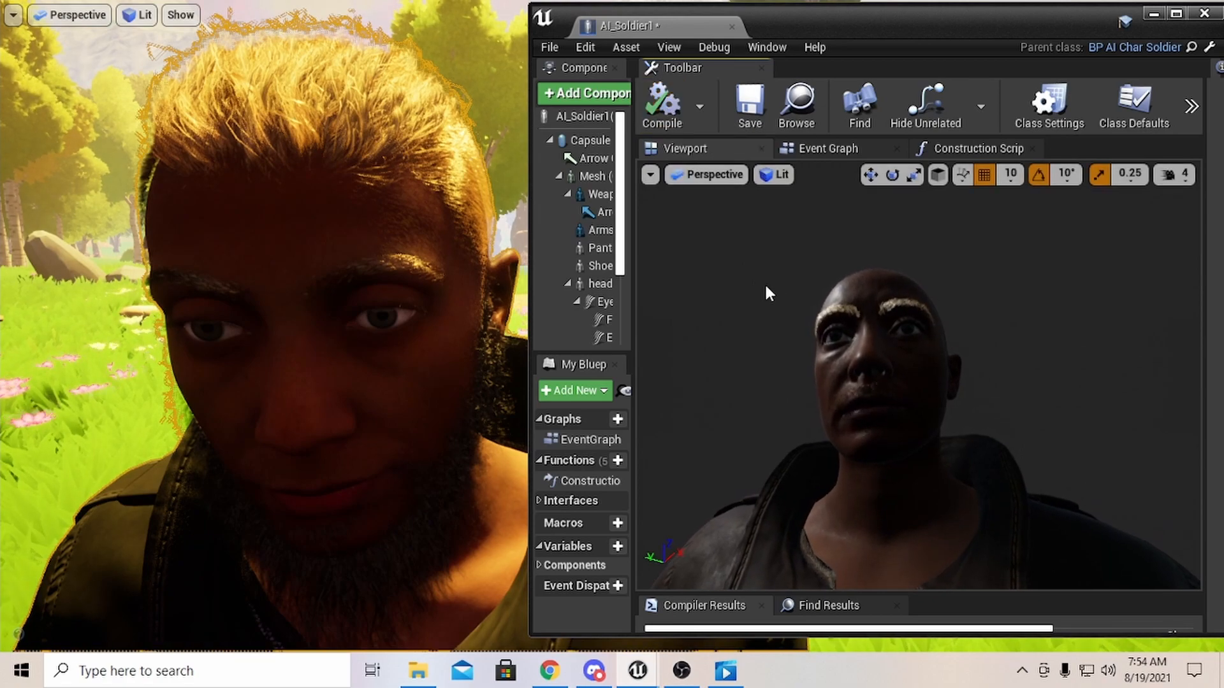
left_click_drag(1049, 273, 1049, 210)
right_click_drag(1049, 210, 1056, 288)
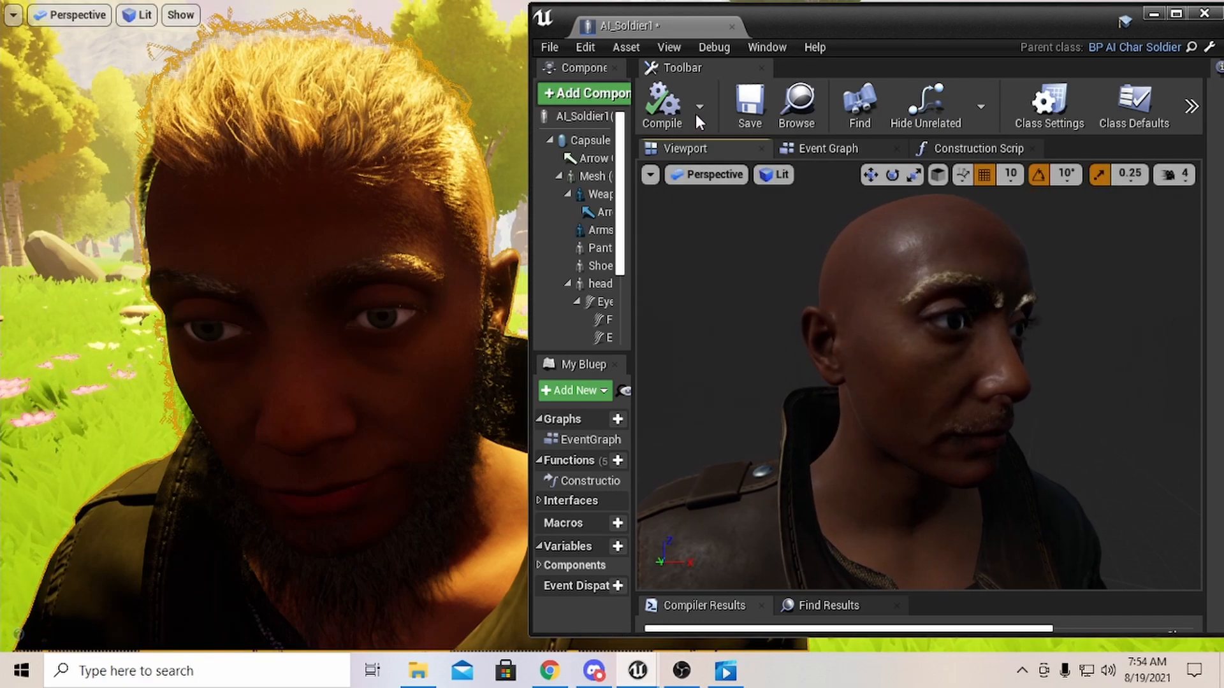
left_click(667, 98)
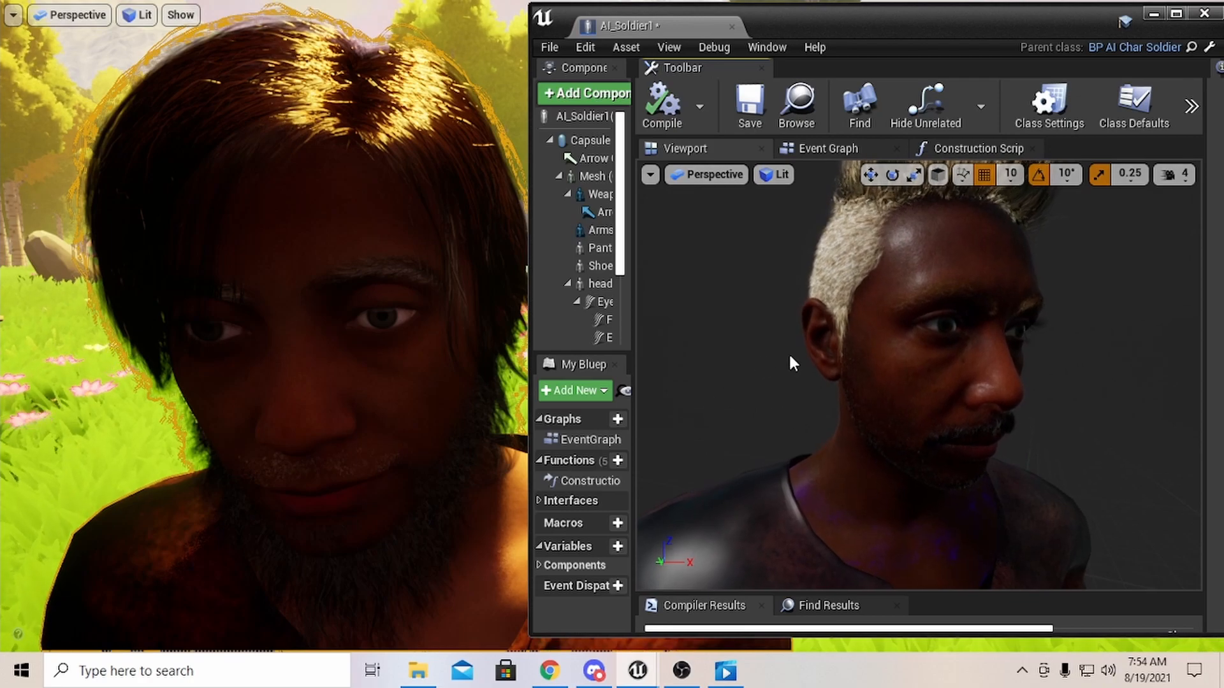
left_click(651, 115)
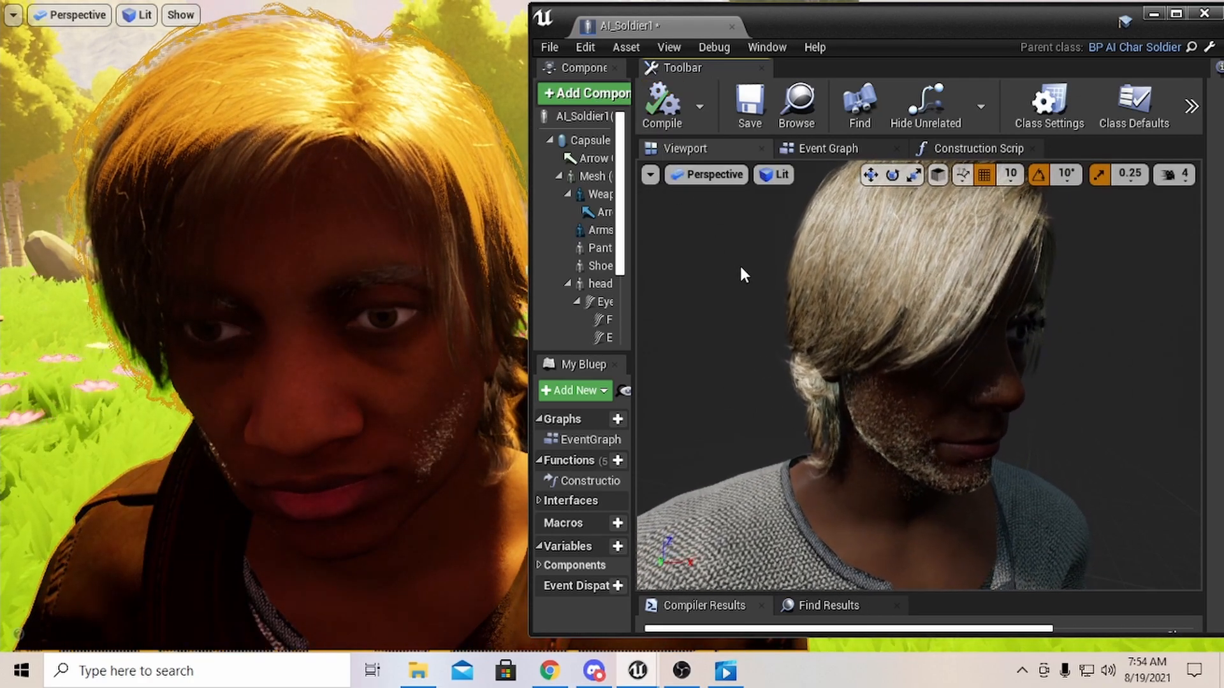
- Examine the preview character's hair, beard and sweater from the side and from above
middle_click_drag(740, 264, 740, 376)
left_click_drag(739, 263, 783, 395)
middle_click_drag(783, 261, 784, 207)
left_click_drag(783, 261, 783, 210)
middle_click_drag(784, 376, 783, 268)
left_click_drag(784, 376, 783, 287)
middle_click_drag(783, 318, 861, 319)
left_click_drag(860, 319, 783, 306)
right_click_drag(784, 306, 812, 366)
left_click_drag(937, 280, 903, 317)
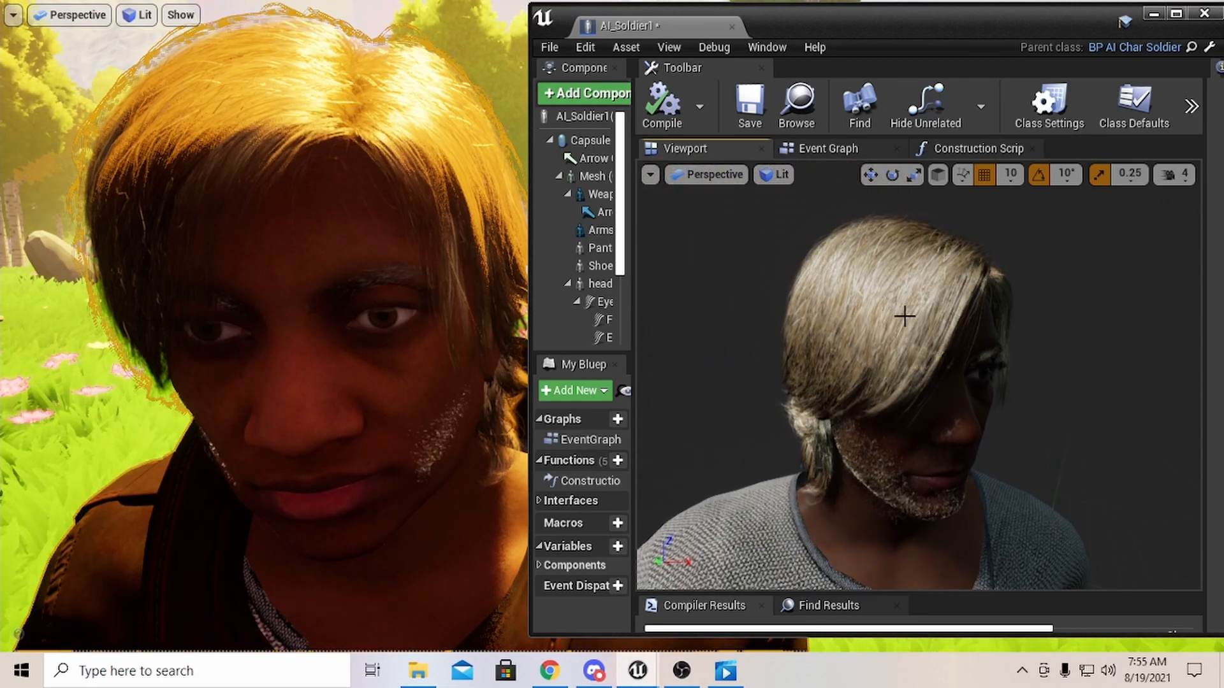
- Compile the Blueprint twice for new soldier looks and widen the component list to show the component names
left_click(665, 102)
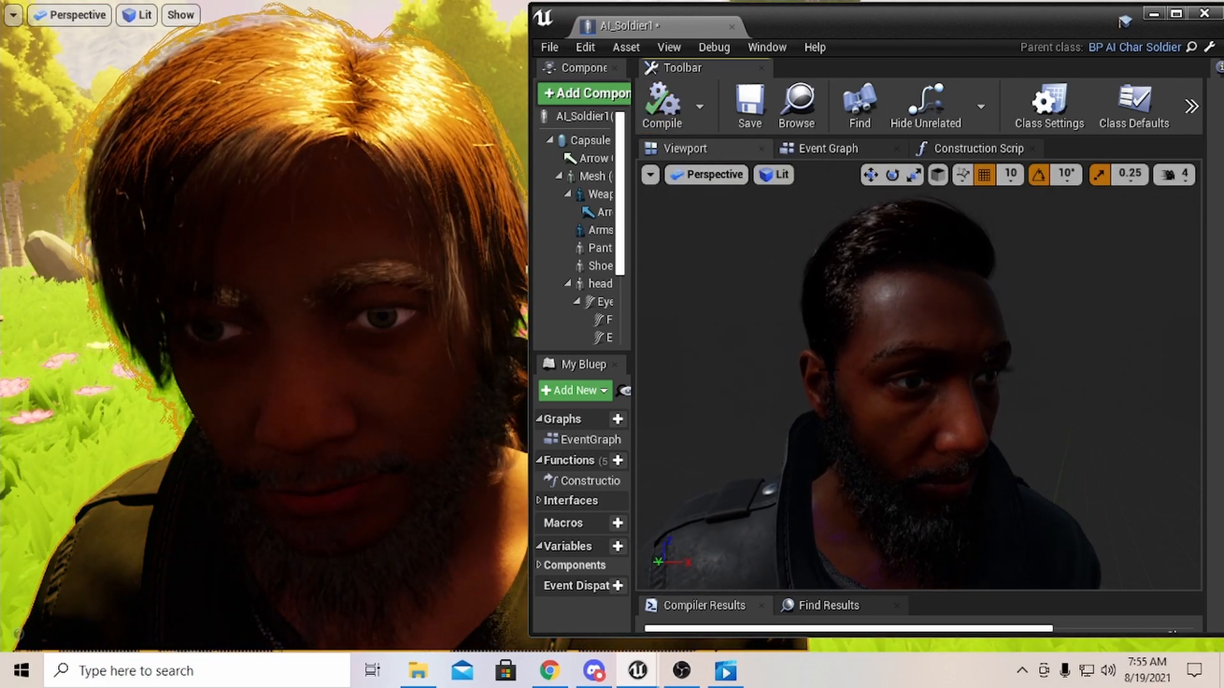
left_click(667, 103)
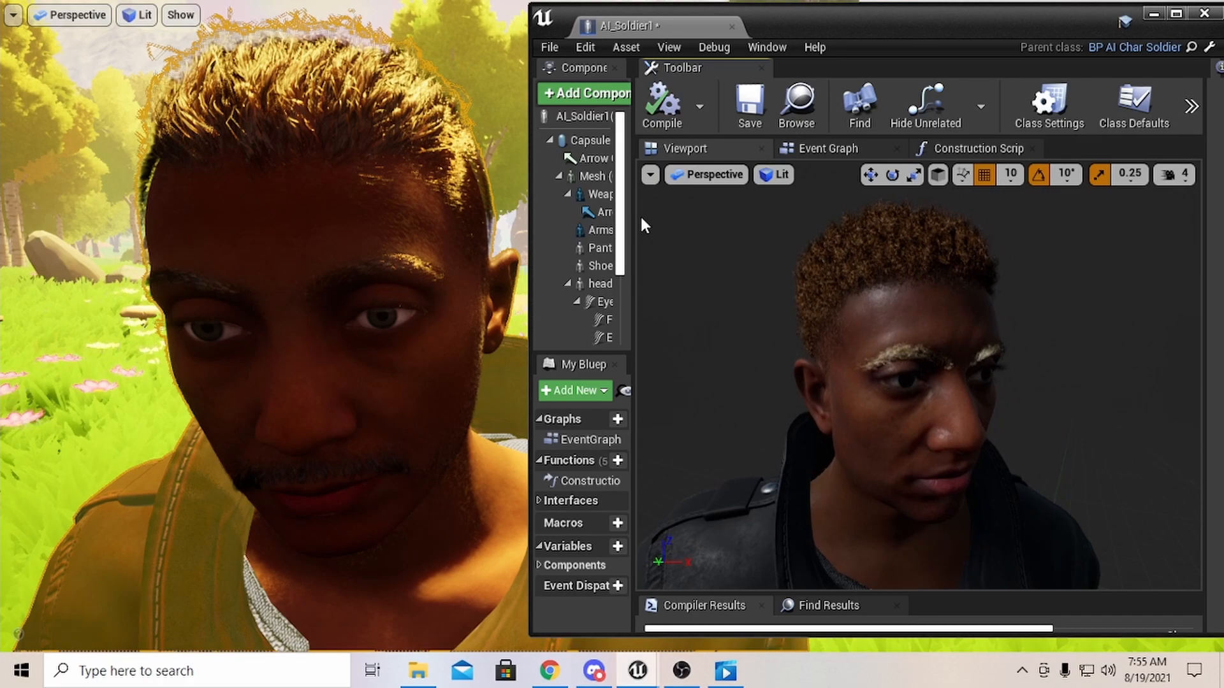
left_click_drag(631, 214, 692, 215)
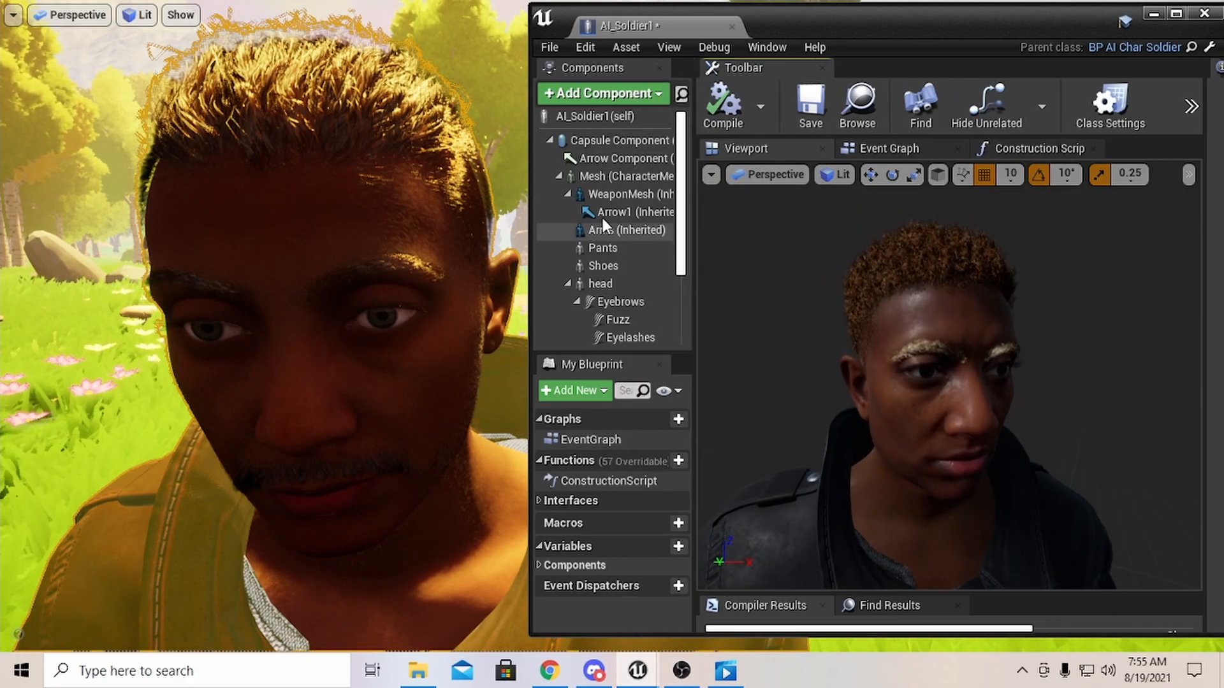
scroll(609, 252, "down", 3)
scroll(613, 264, "up", 3)
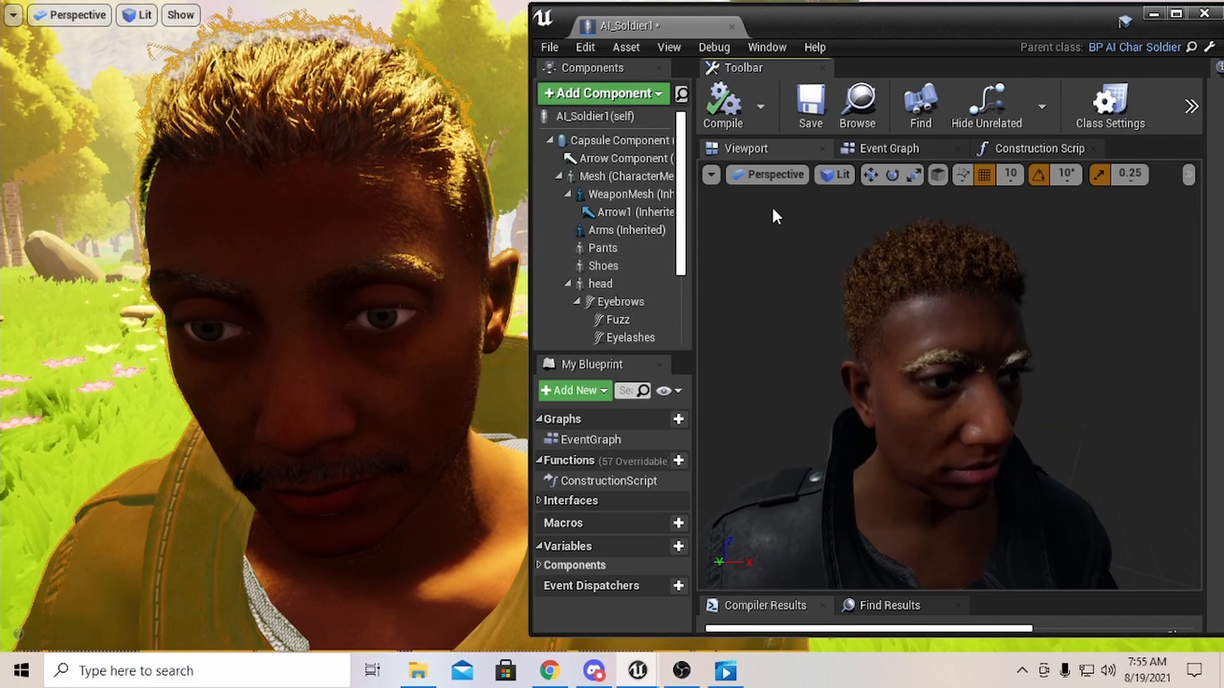
- Recompile the Blueprint six times to randomize the hair, facial hair and clothing of the placed and preview soldiers
left_click(724, 110)
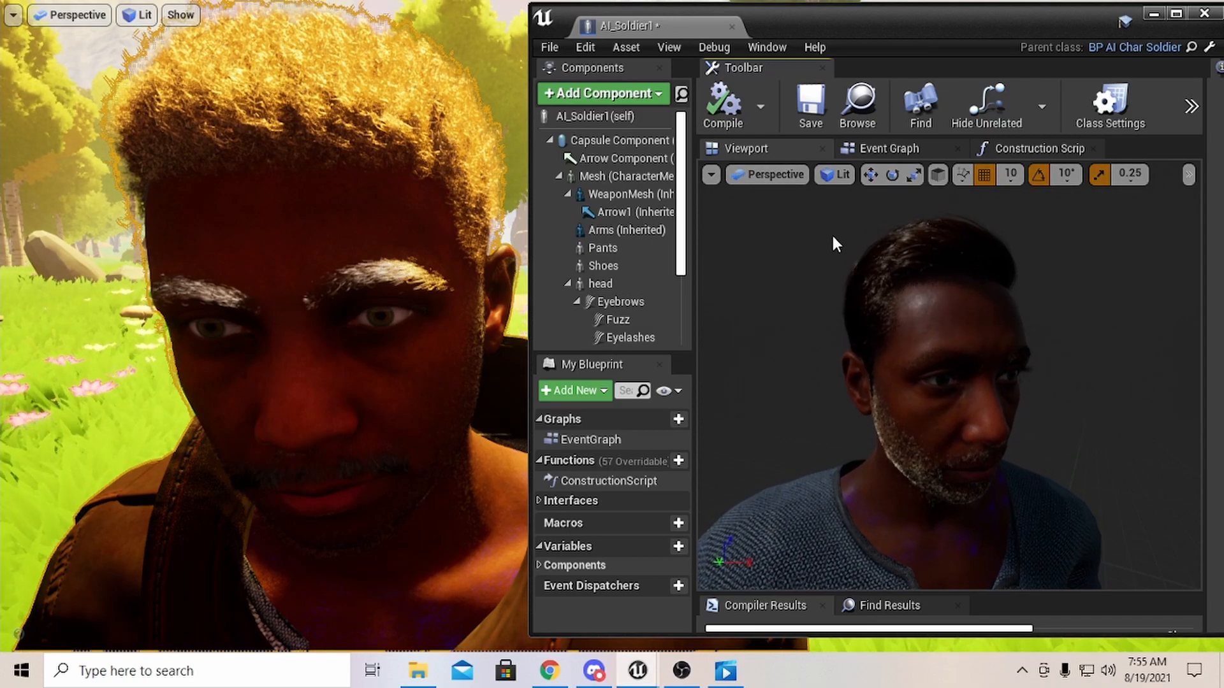
left_click(722, 106)
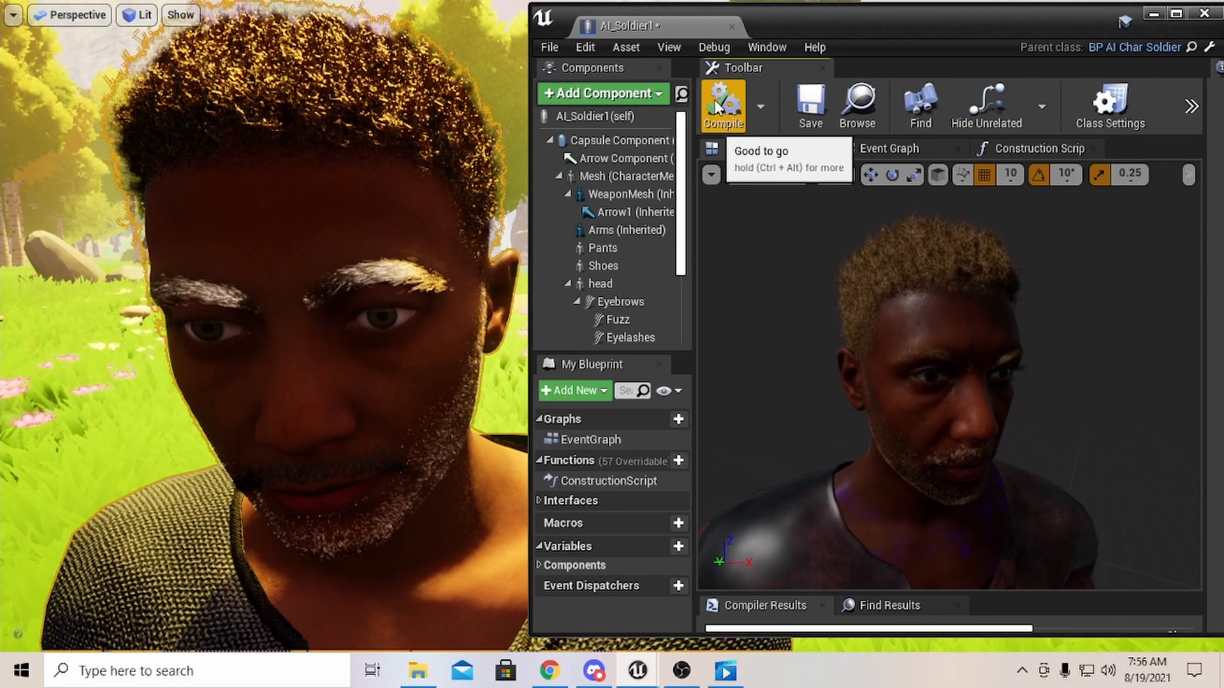
left_click(714, 101)
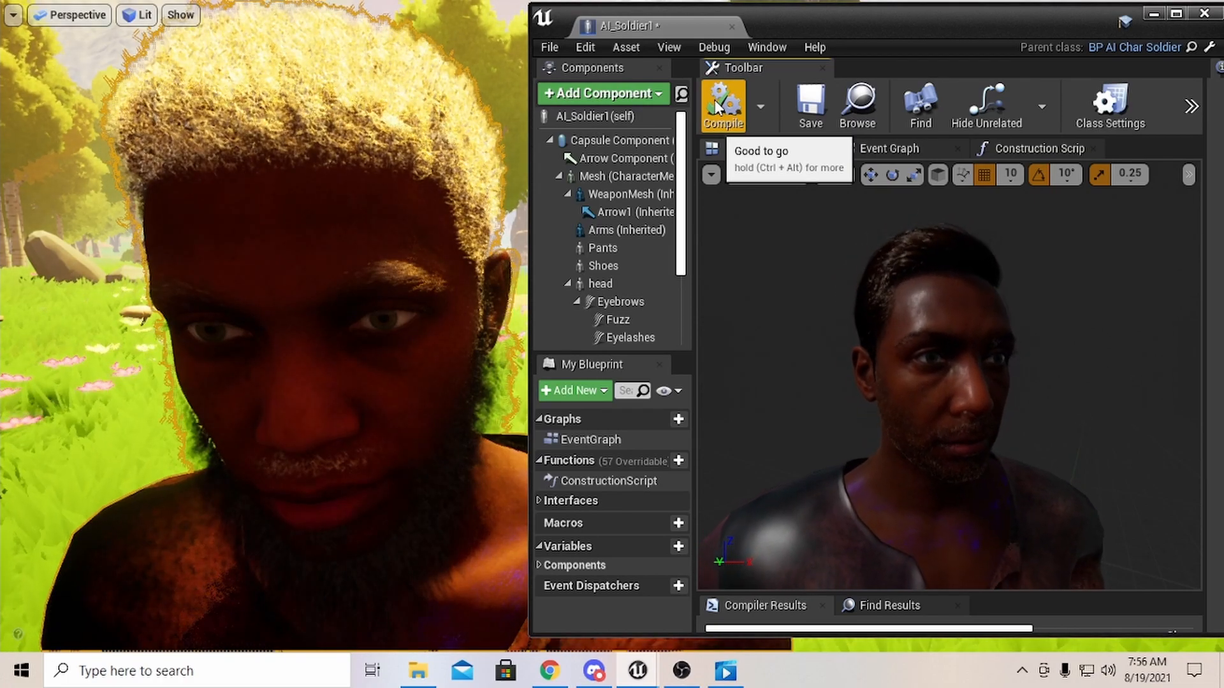
left_click(715, 104)
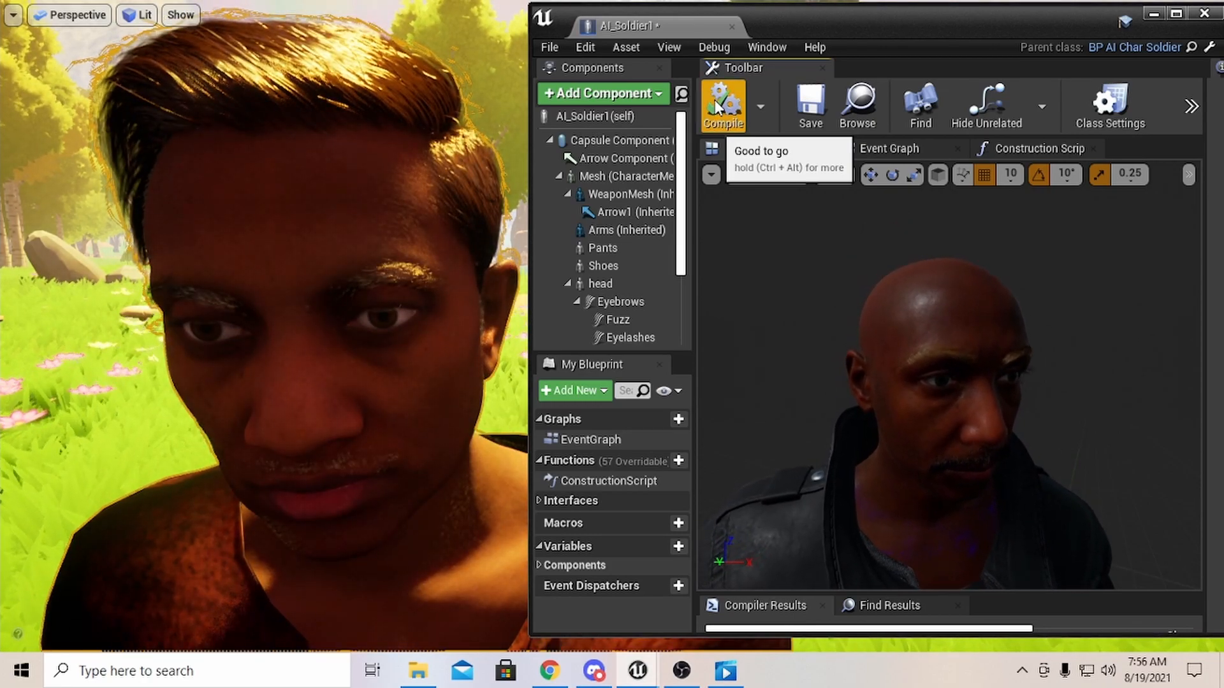
left_click(716, 107)
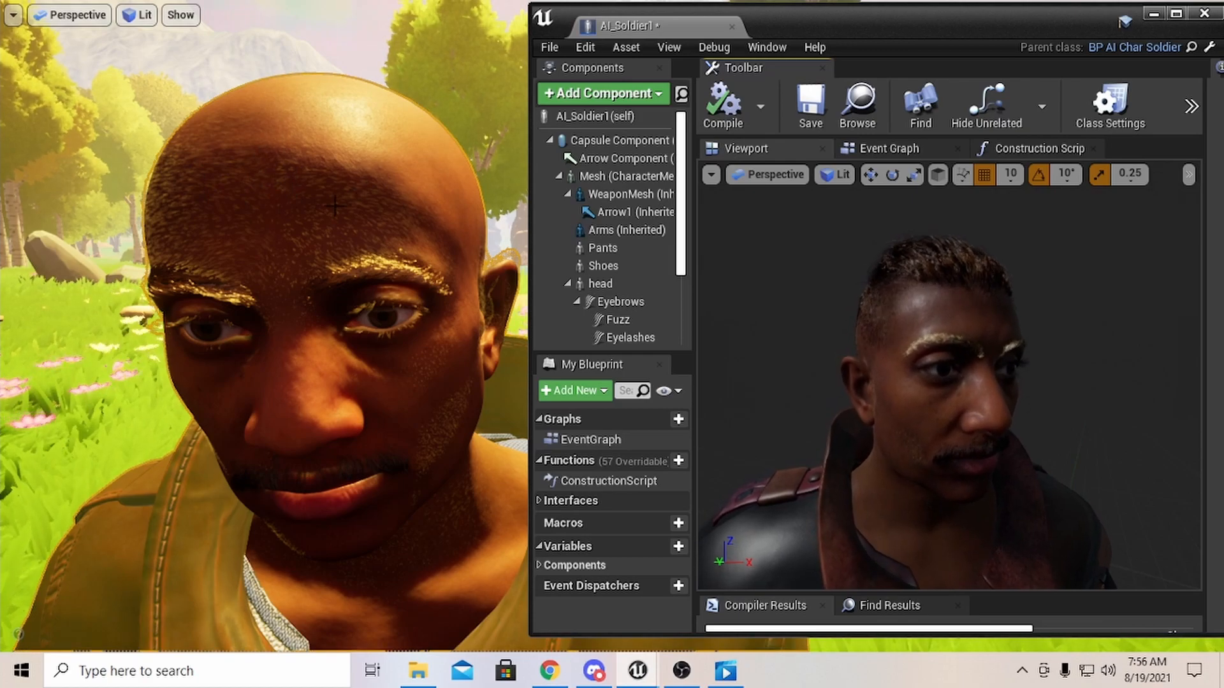
left_click_drag(345, 199, 350, 280)
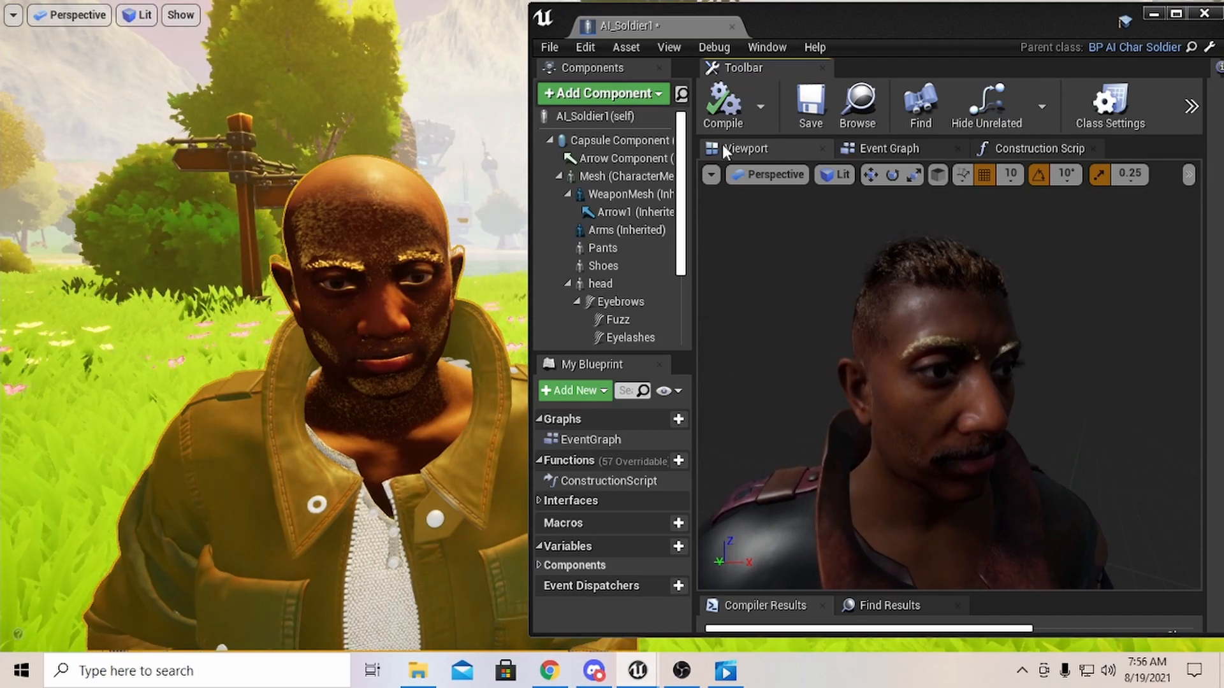
left_click(721, 114)
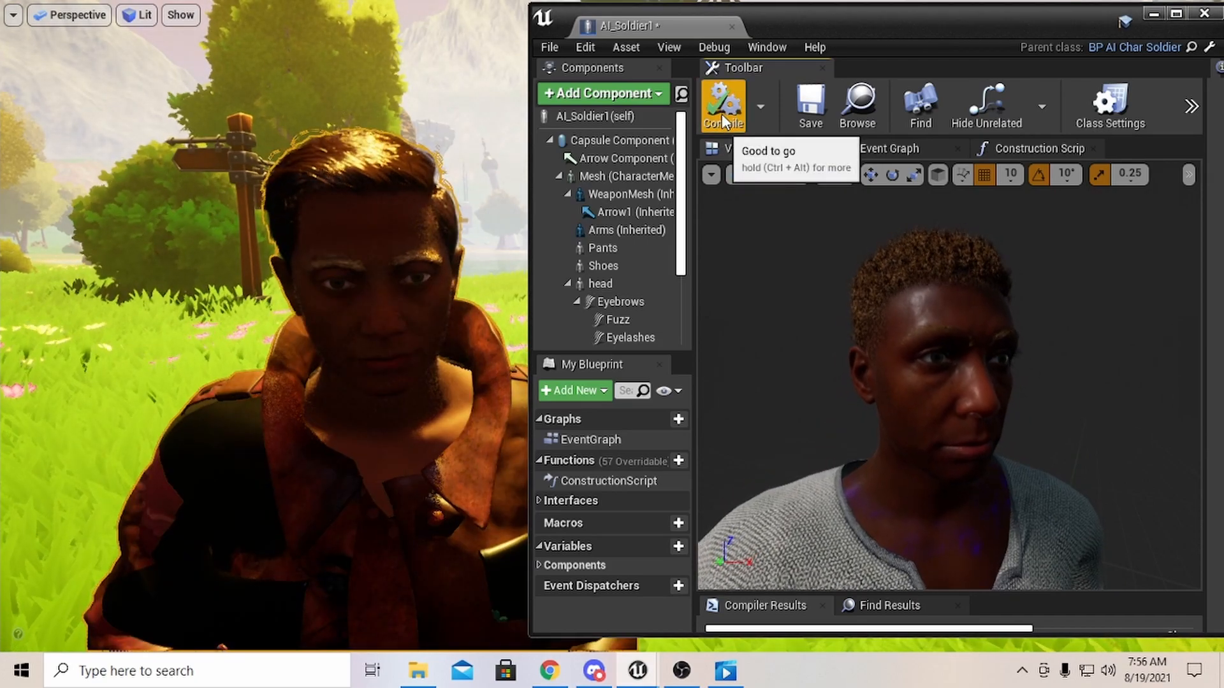
- Examine the placed soldier's face, hair and jacket collar in the level from both sides and up close
left_click_drag(344, 242, 344, 184)
right_click_drag(446, 258, 472, 271)
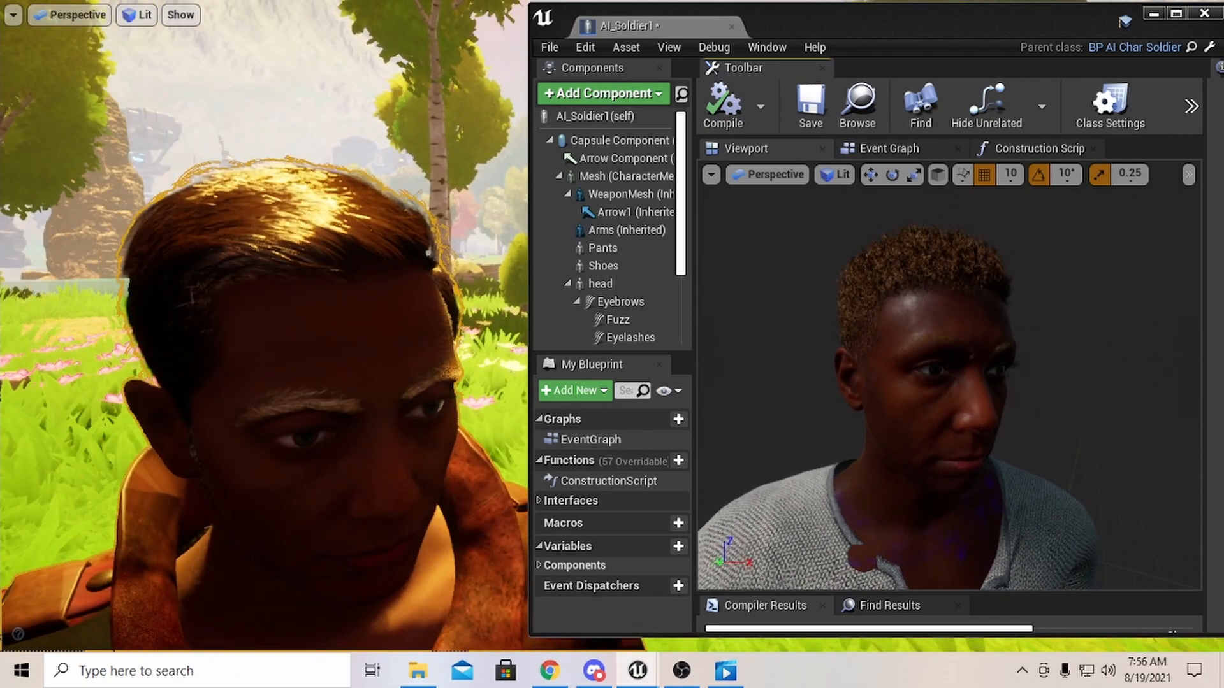
left_click_drag(471, 271, 472, 321)
left_click_drag(447, 256, 497, 217)
middle_click_drag(447, 257, 447, 306)
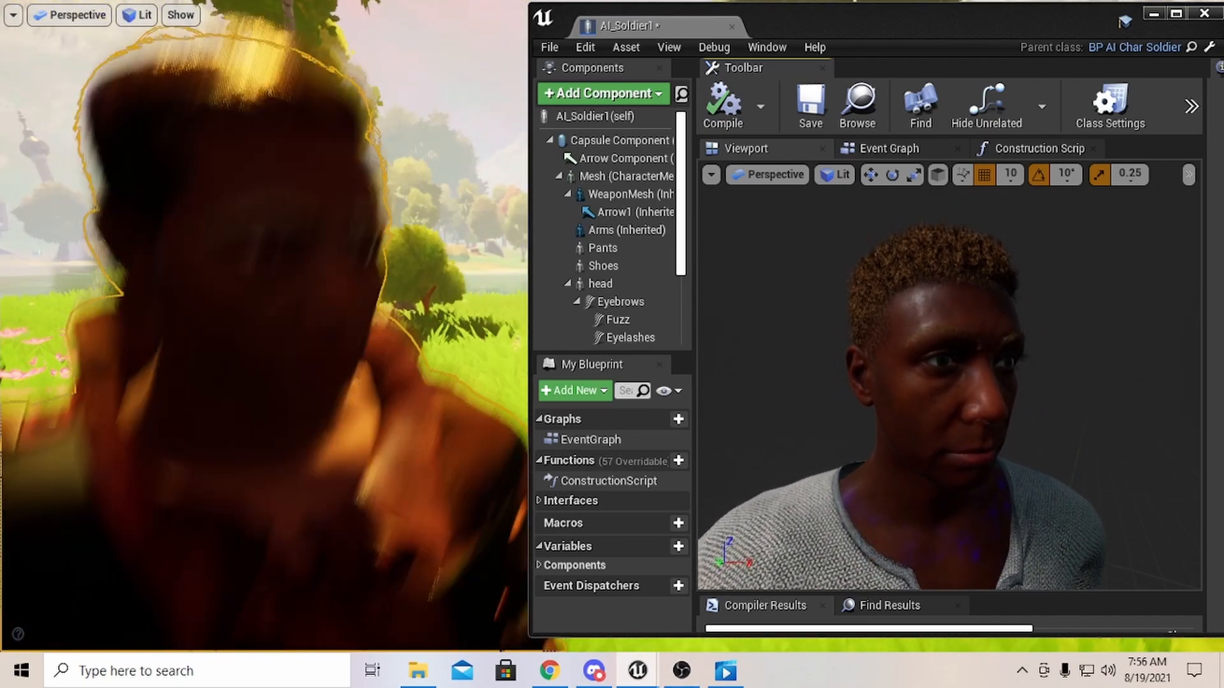
left_click_drag(446, 257, 445, 250)
right_click_drag(446, 256, 453, 261)
left_click_drag(452, 261, 455, 290)
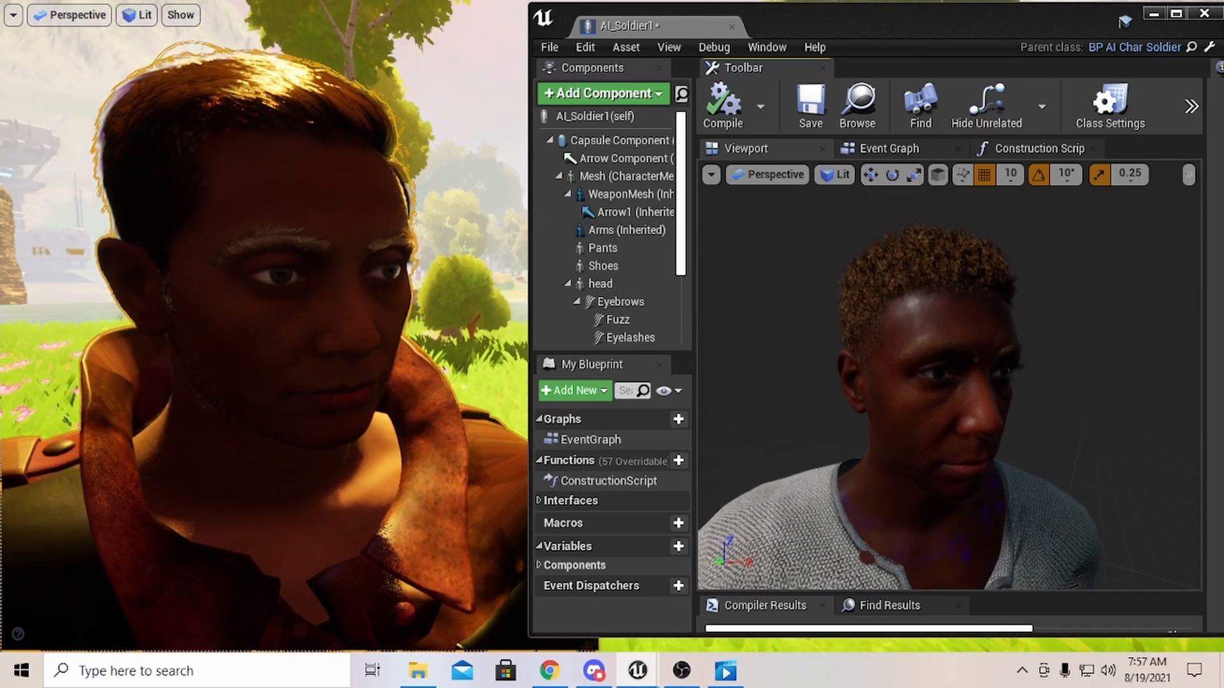
middle_click_drag(453, 261, 453, 210)
right_click_drag(452, 261, 402, 275)
middle_click_drag(401, 275, 440, 304)
right_click_drag(439, 304, 376, 304)
middle_click_drag(376, 304, 436, 305)
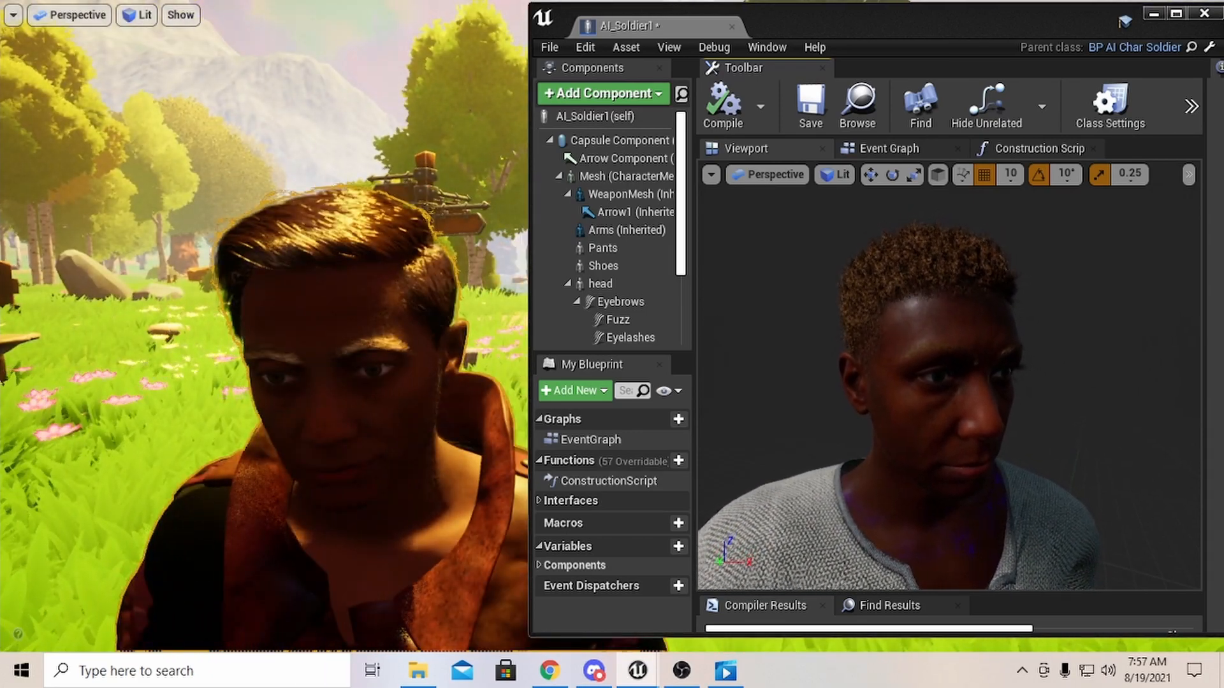
left_click_drag(437, 304, 437, 281)
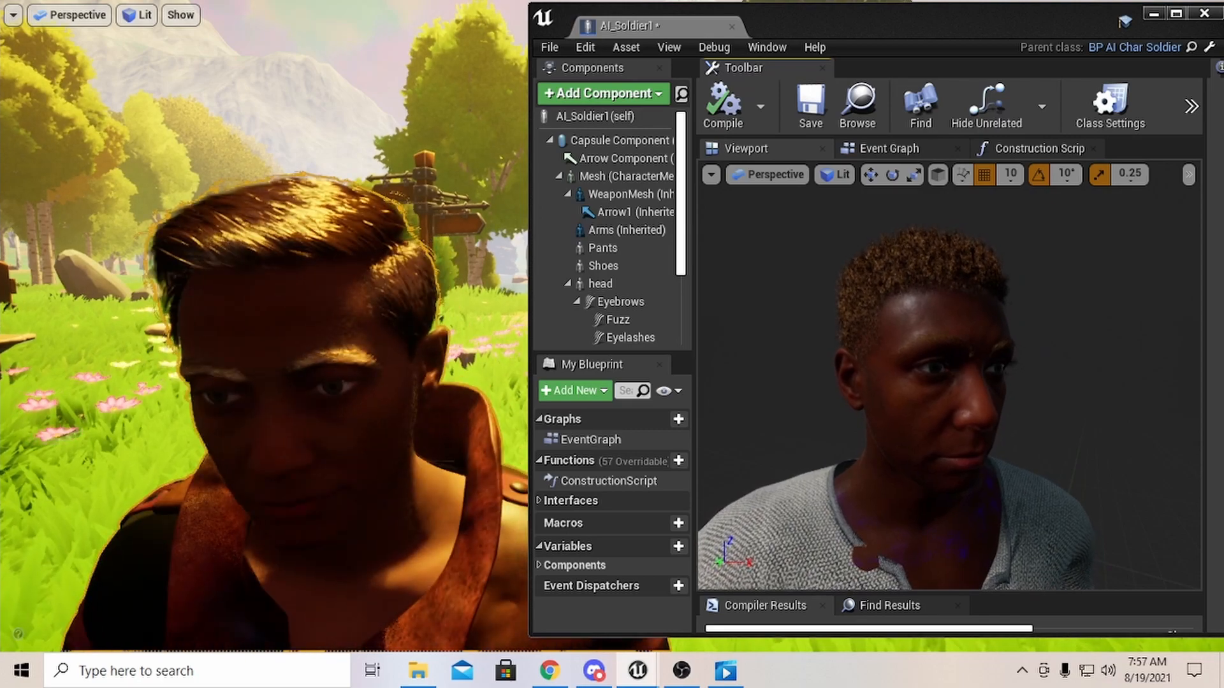
- Narrow the component list to enlarge the preview and compile for new soldier variations before and after resizing
left_click(729, 99)
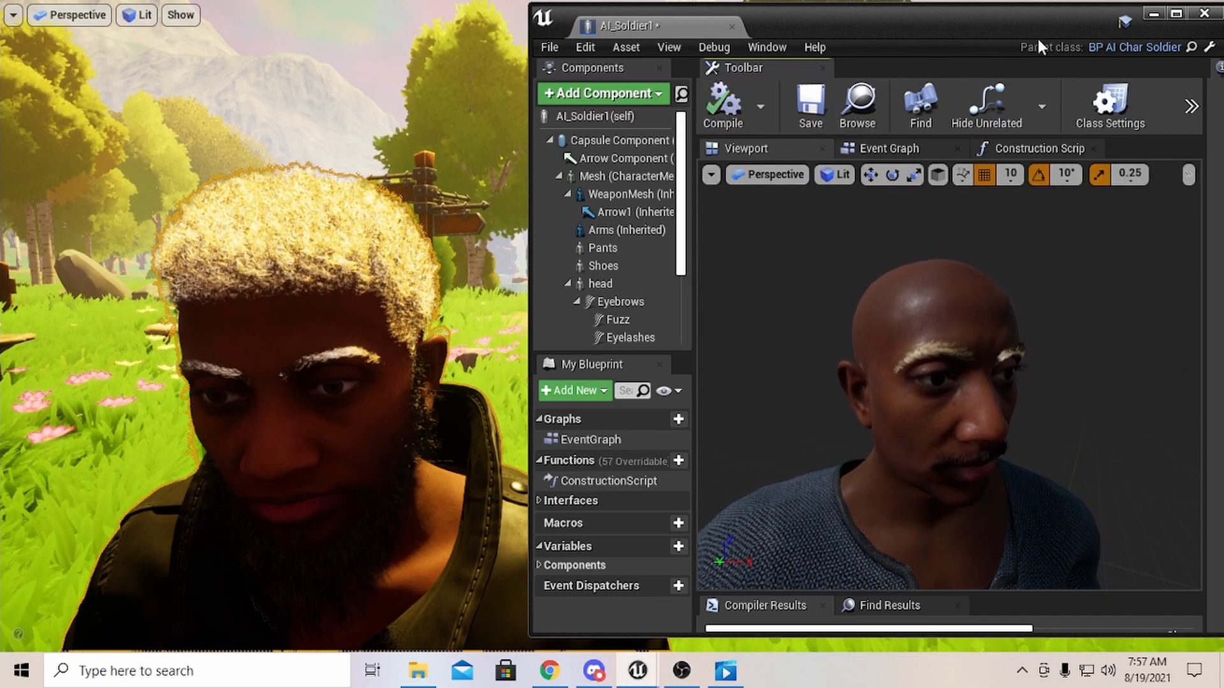
left_click_drag(692, 262, 599, 246)
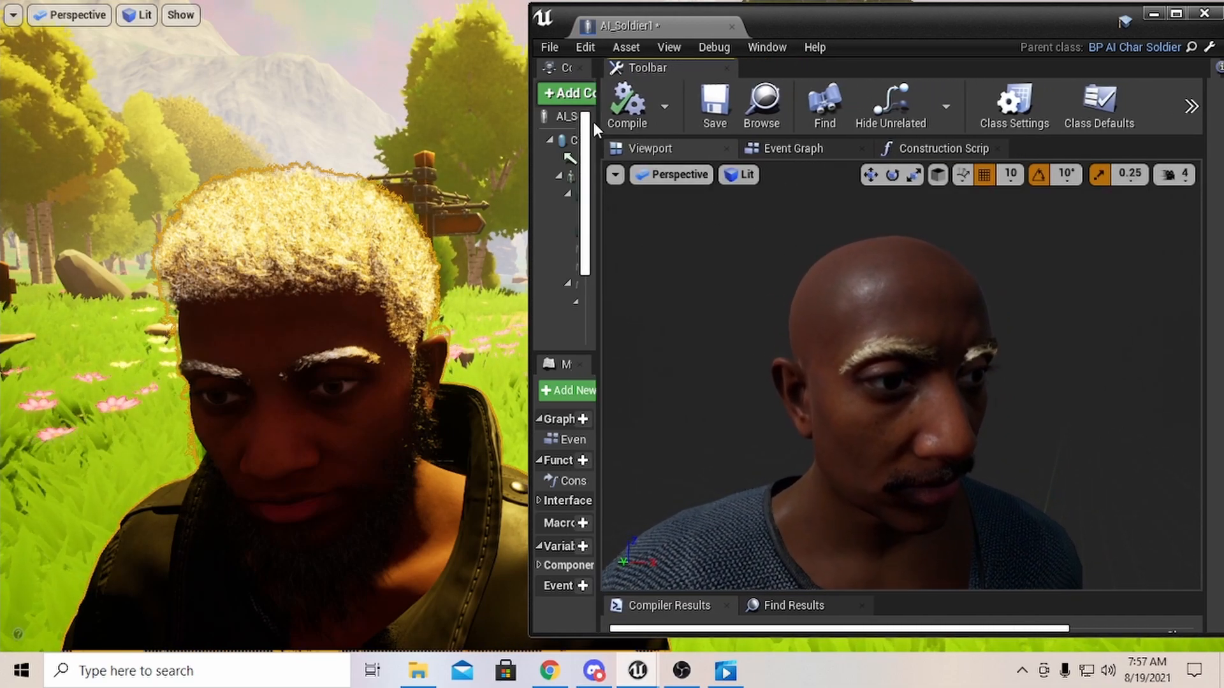
left_click(618, 96)
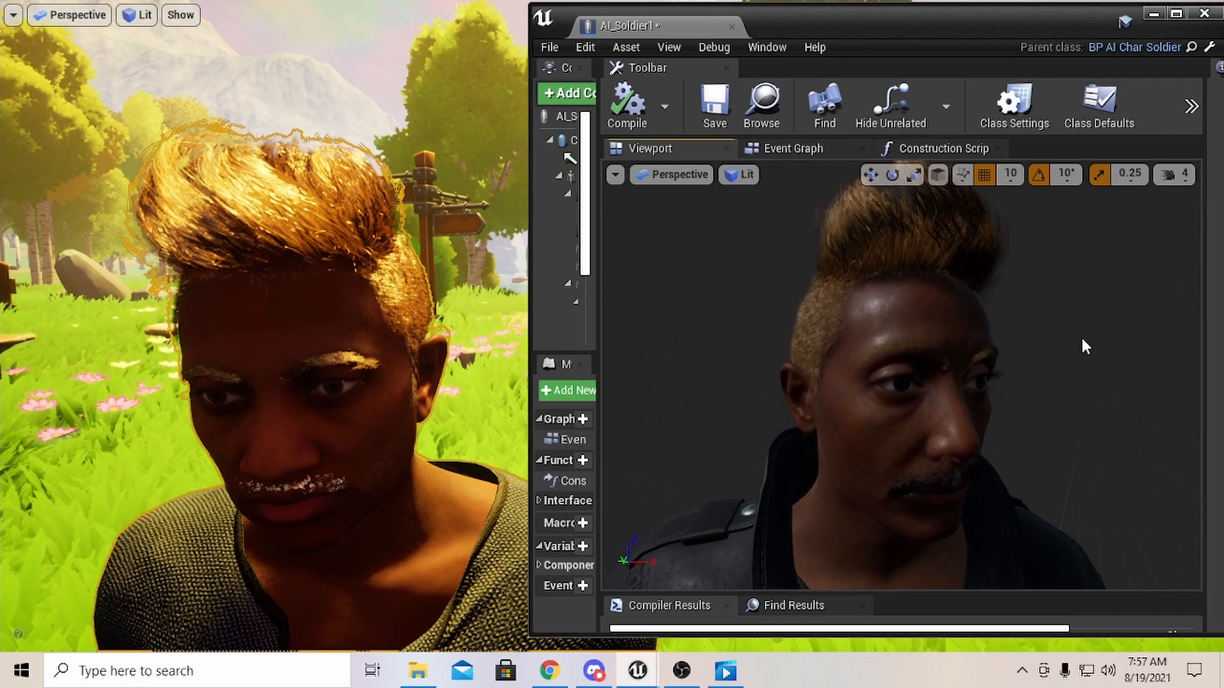
- Keep recompiling the Blueprint in quick succession to cycle both soldiers through many random hair, beard, eyebrow and clothing combinations
left_click(629, 104)
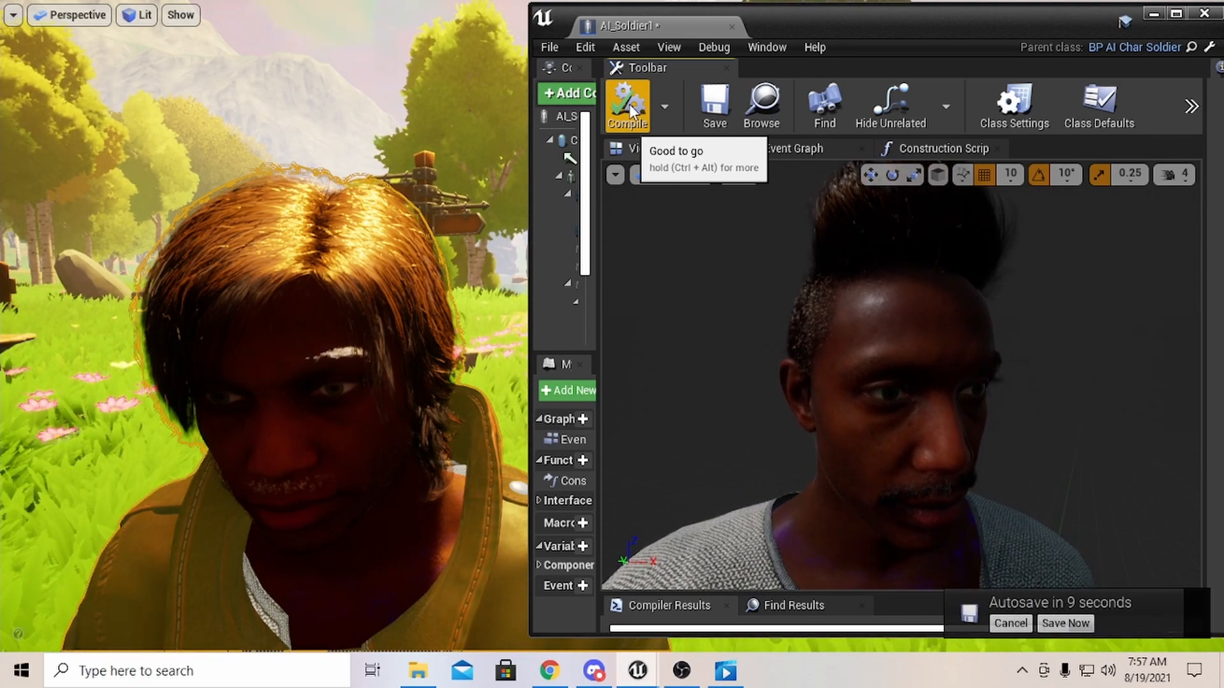
left_click(630, 109)
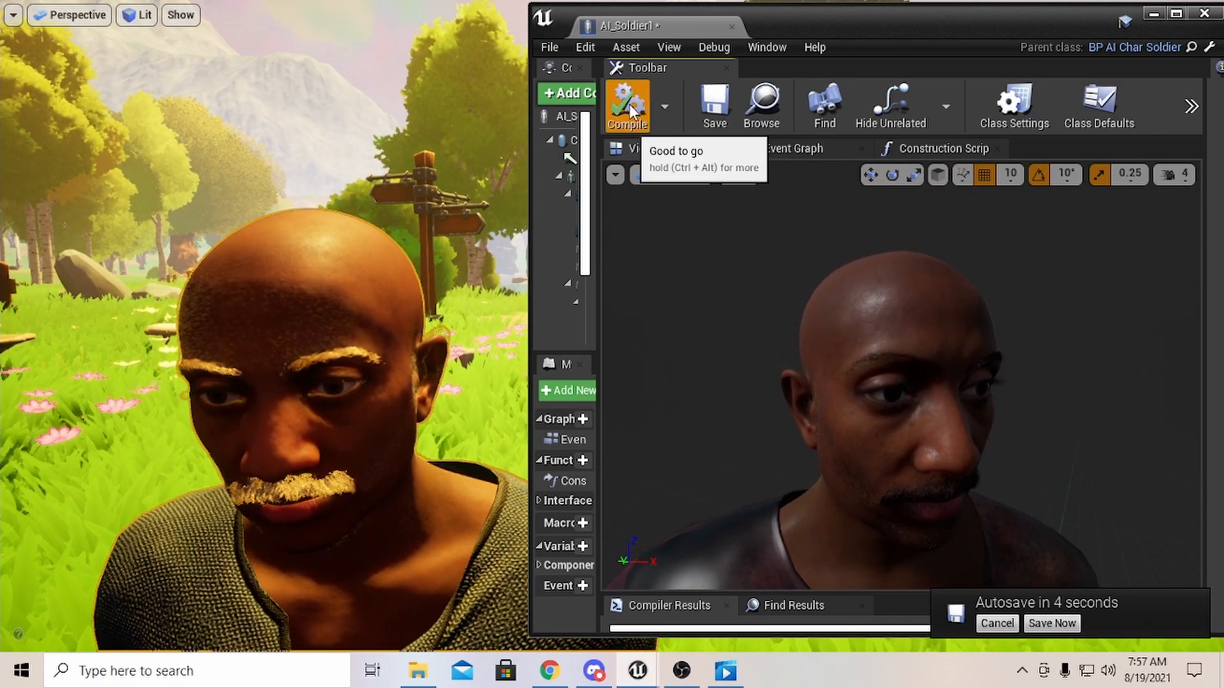
left_click(630, 110)
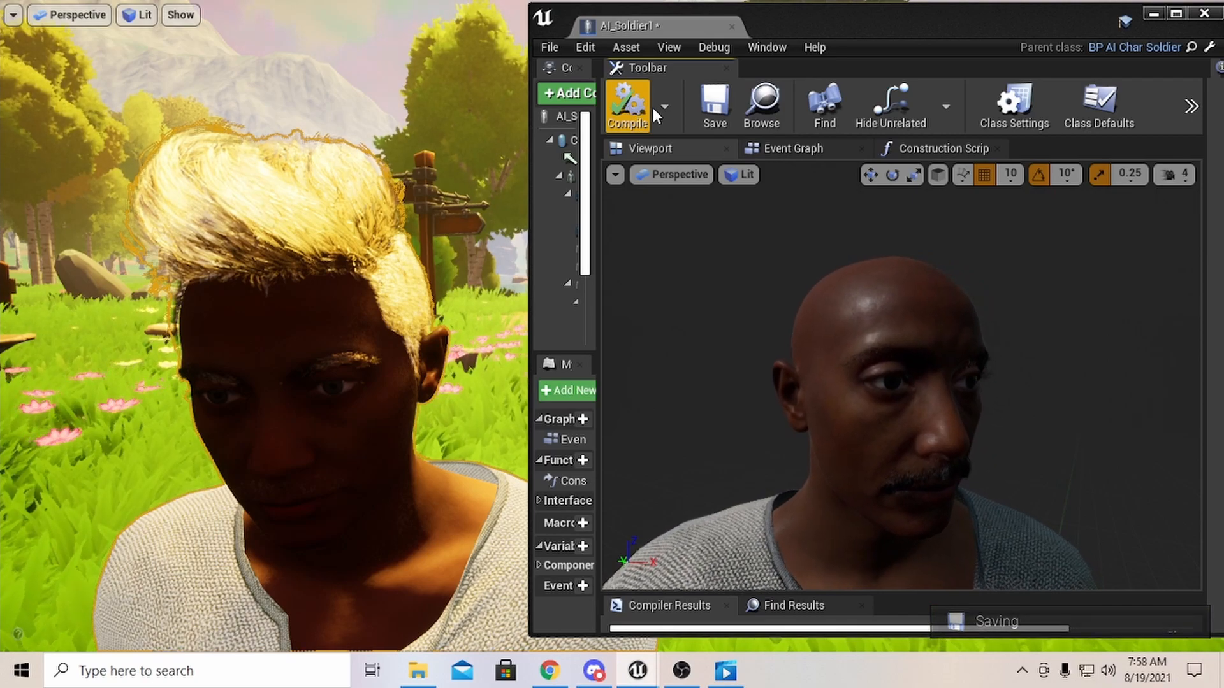
left_click(615, 115)
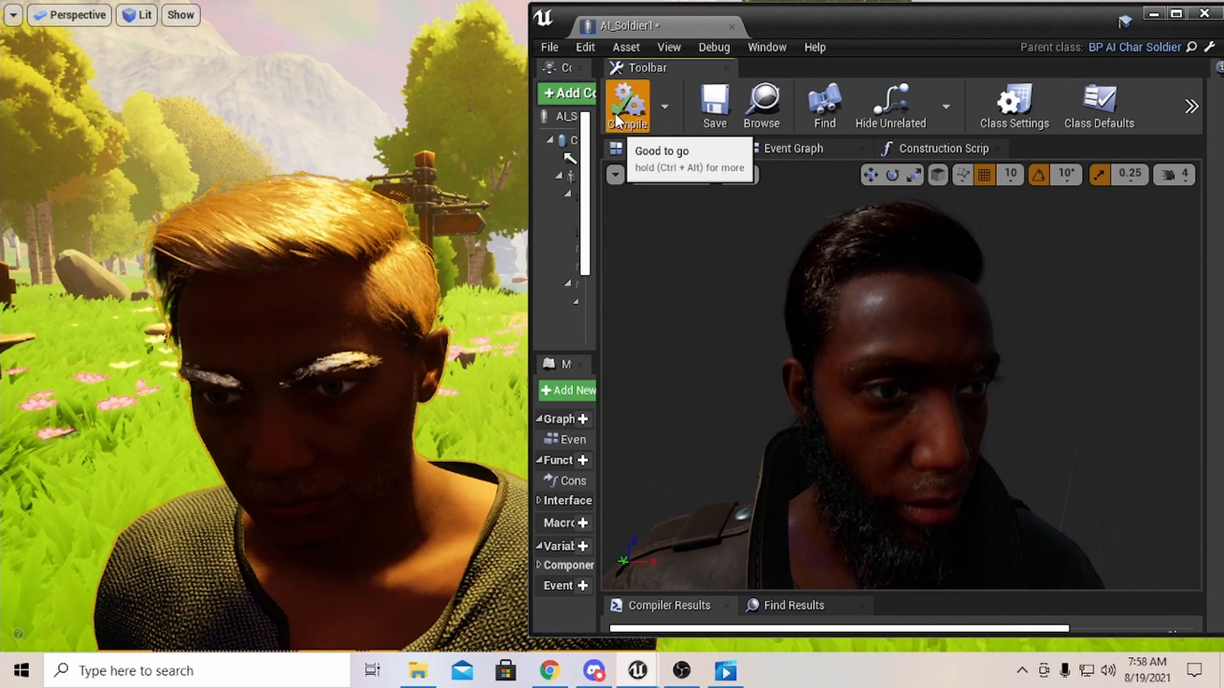
left_click(615, 119)
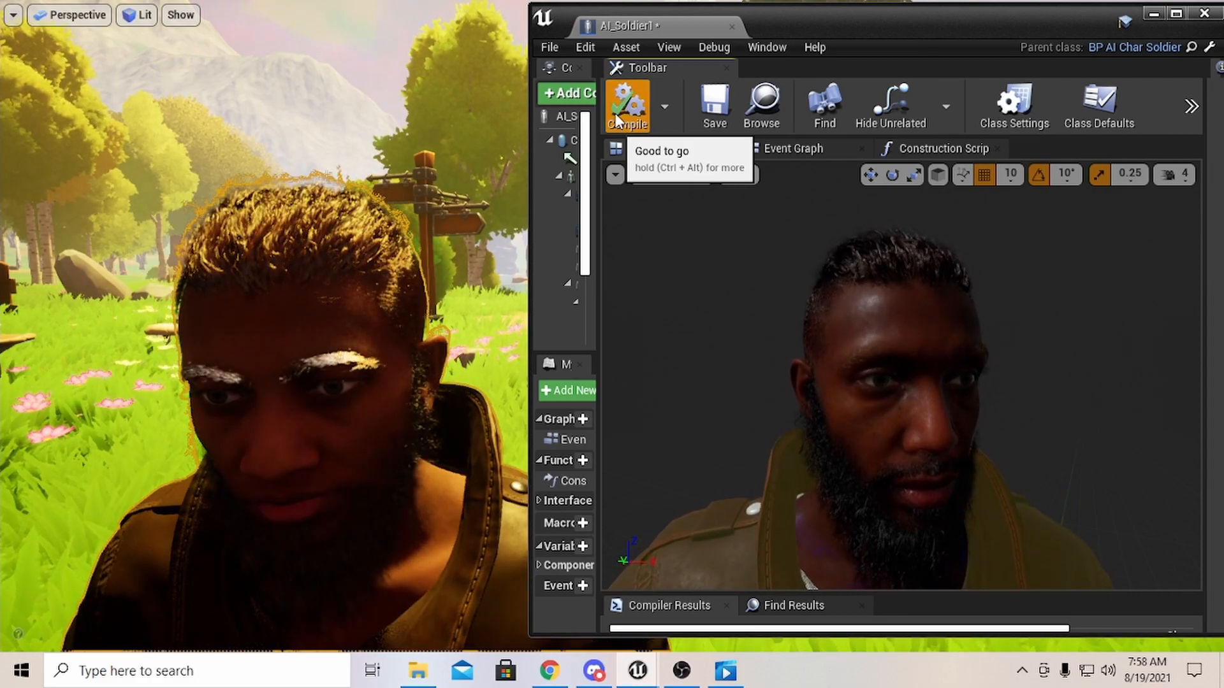
left_click(615, 115)
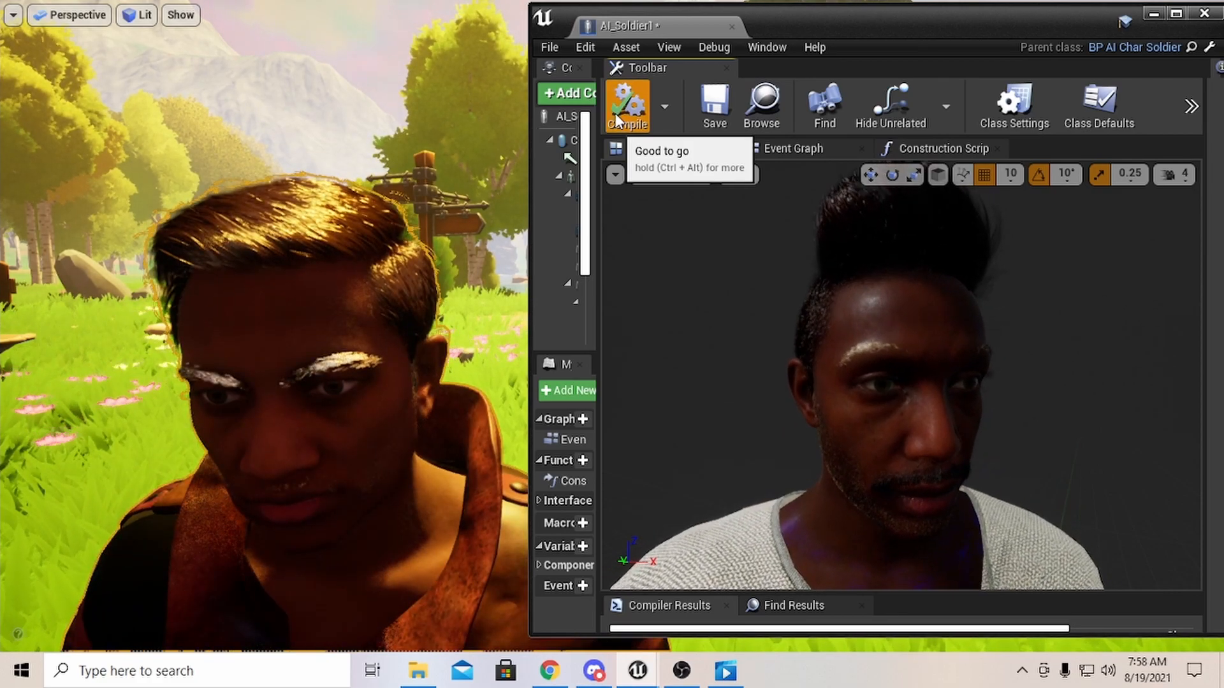
left_click(616, 118)
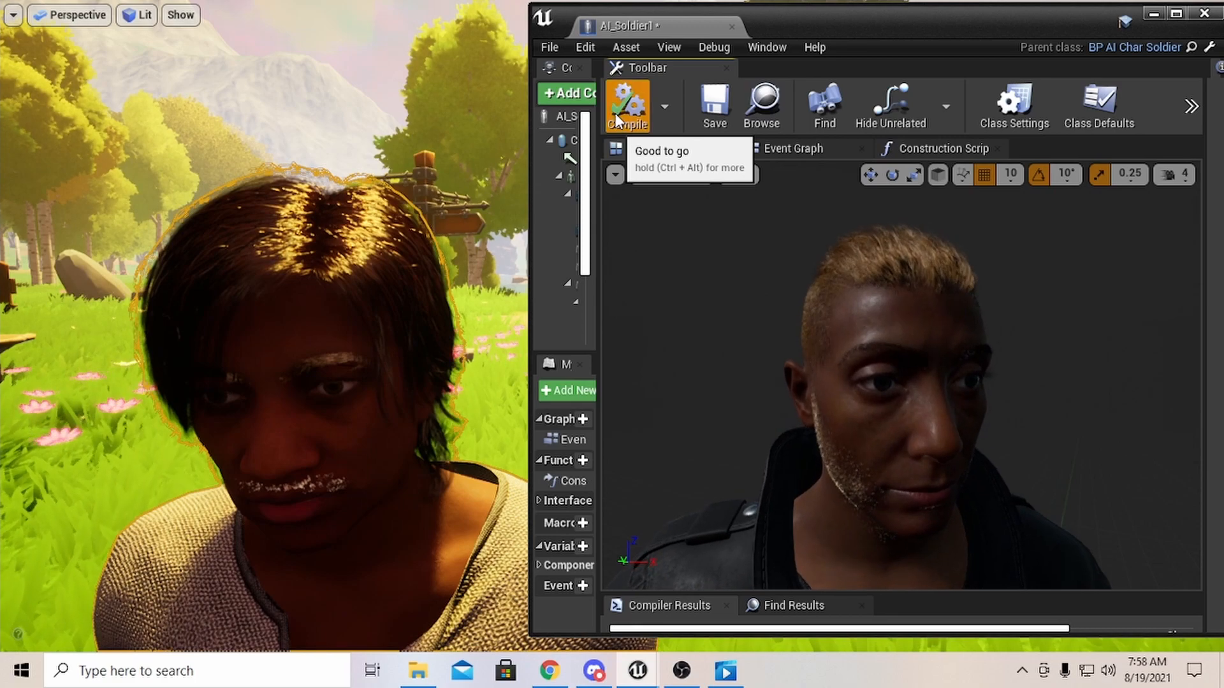
left_click(615, 118)
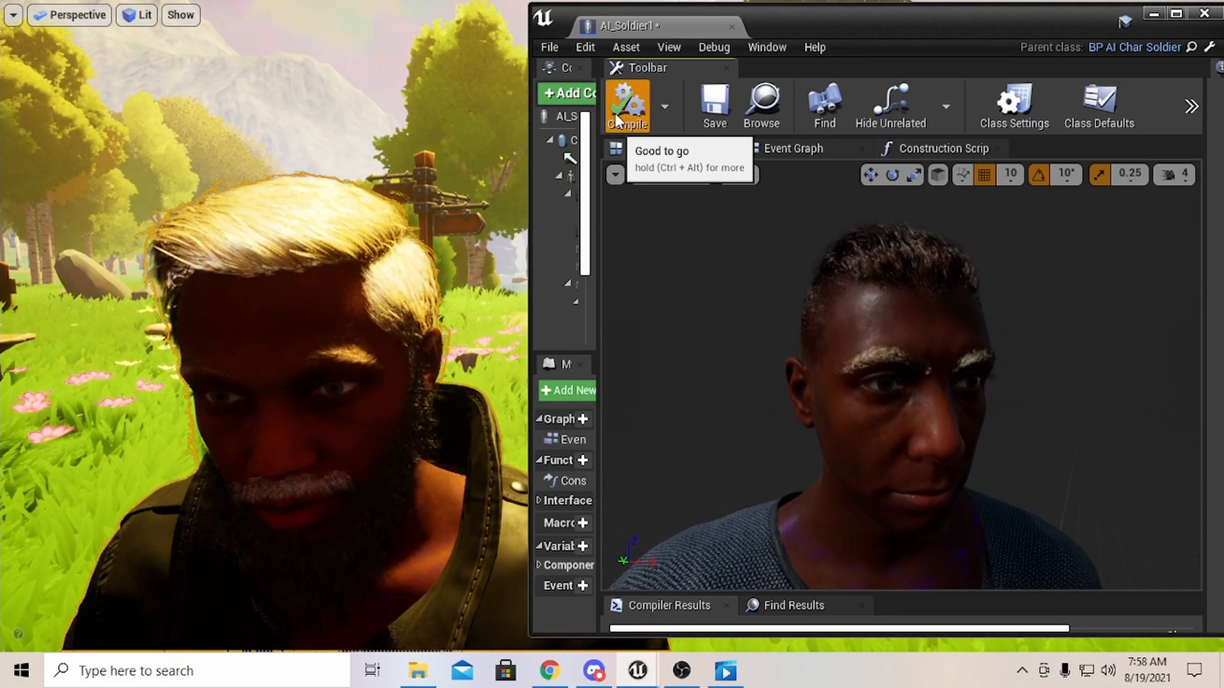
left_click(616, 119)
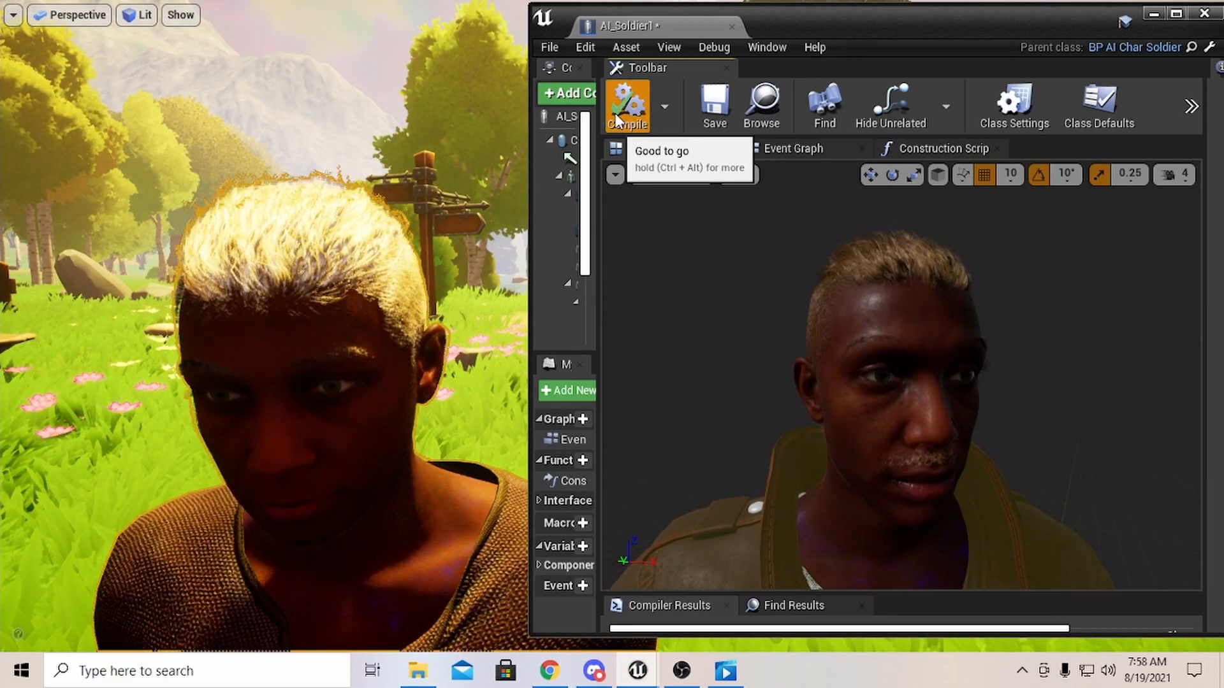
left_click(616, 118)
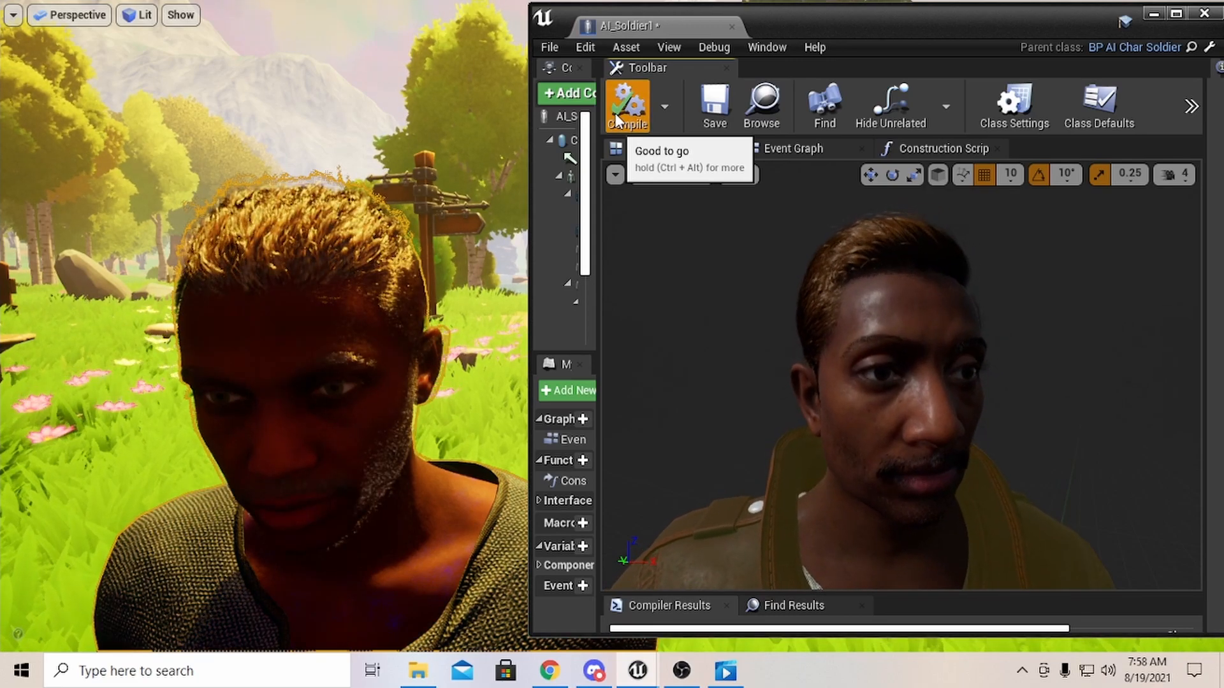
left_click(616, 119)
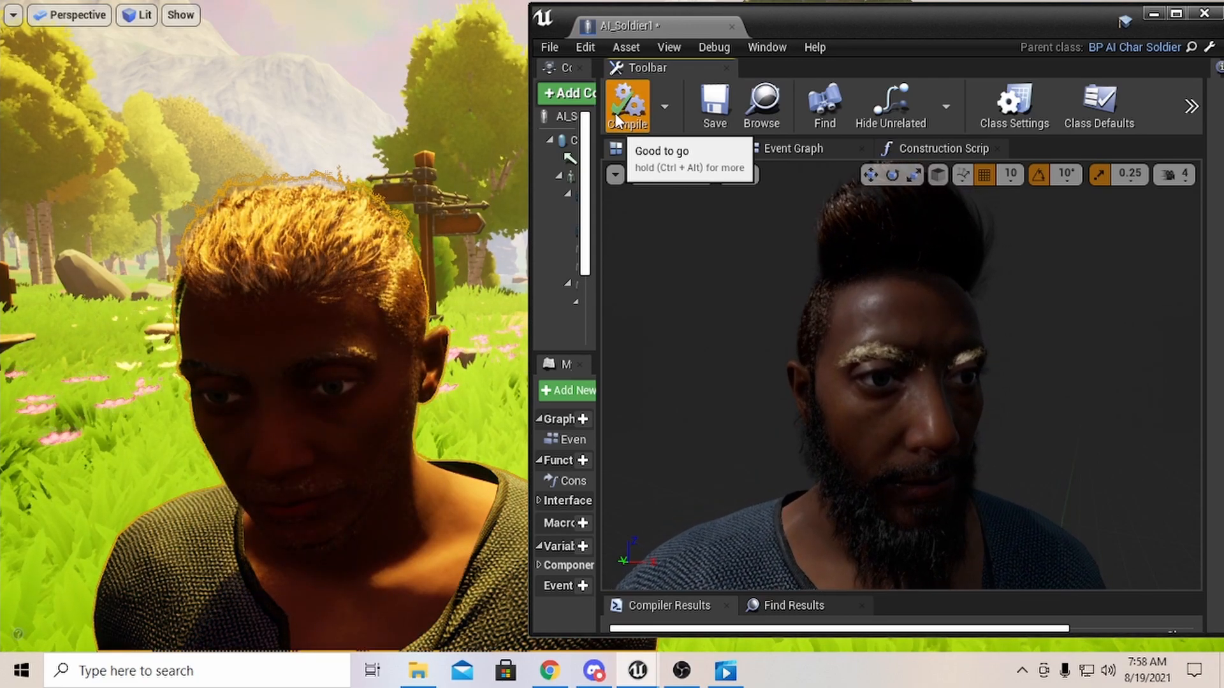
left_click(615, 119)
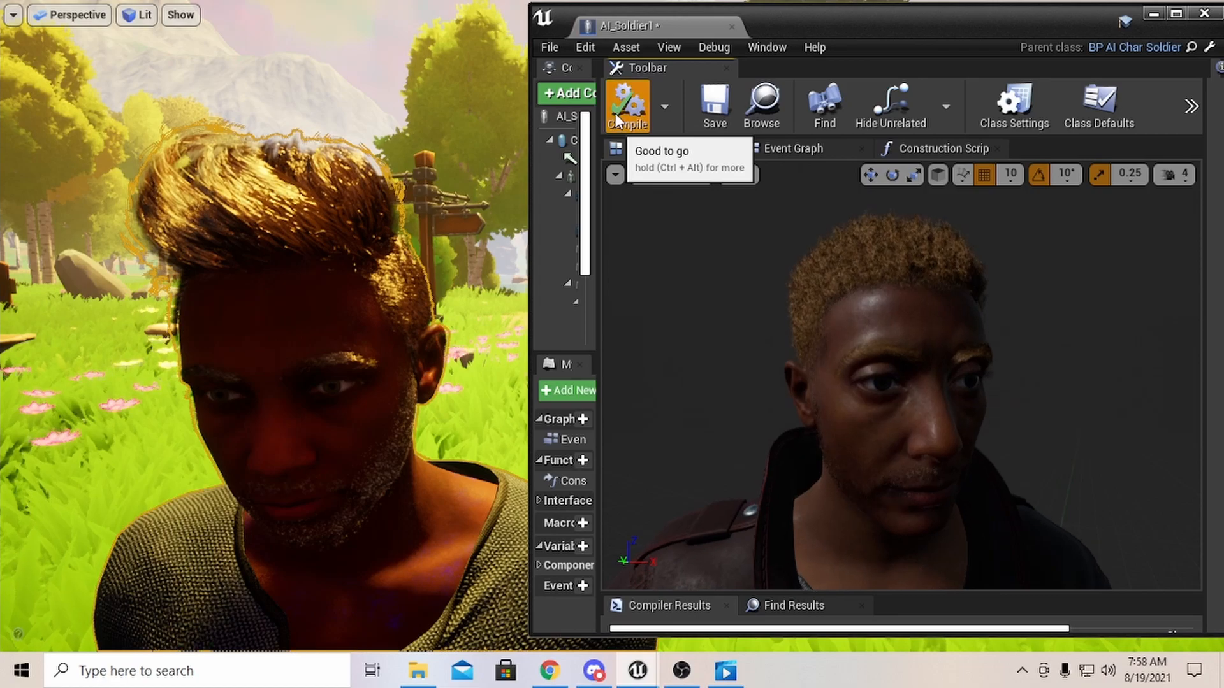
left_click(616, 119)
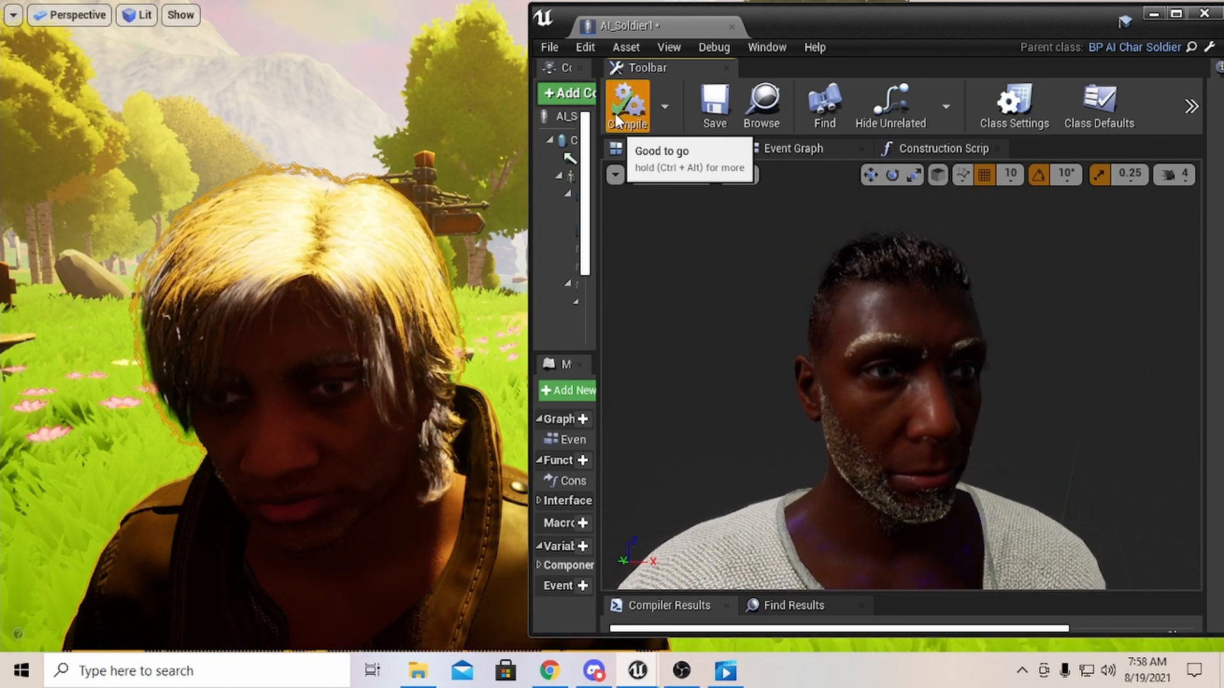
left_click(615, 118)
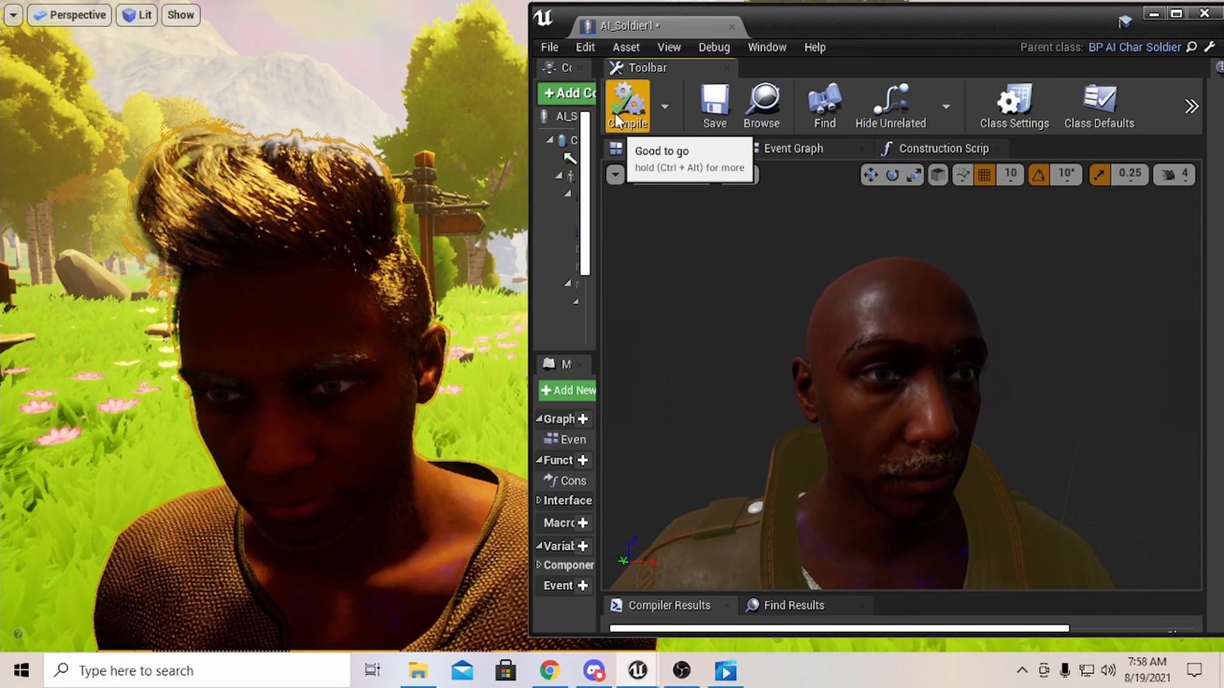
left_click(616, 119)
left_click(616, 119)
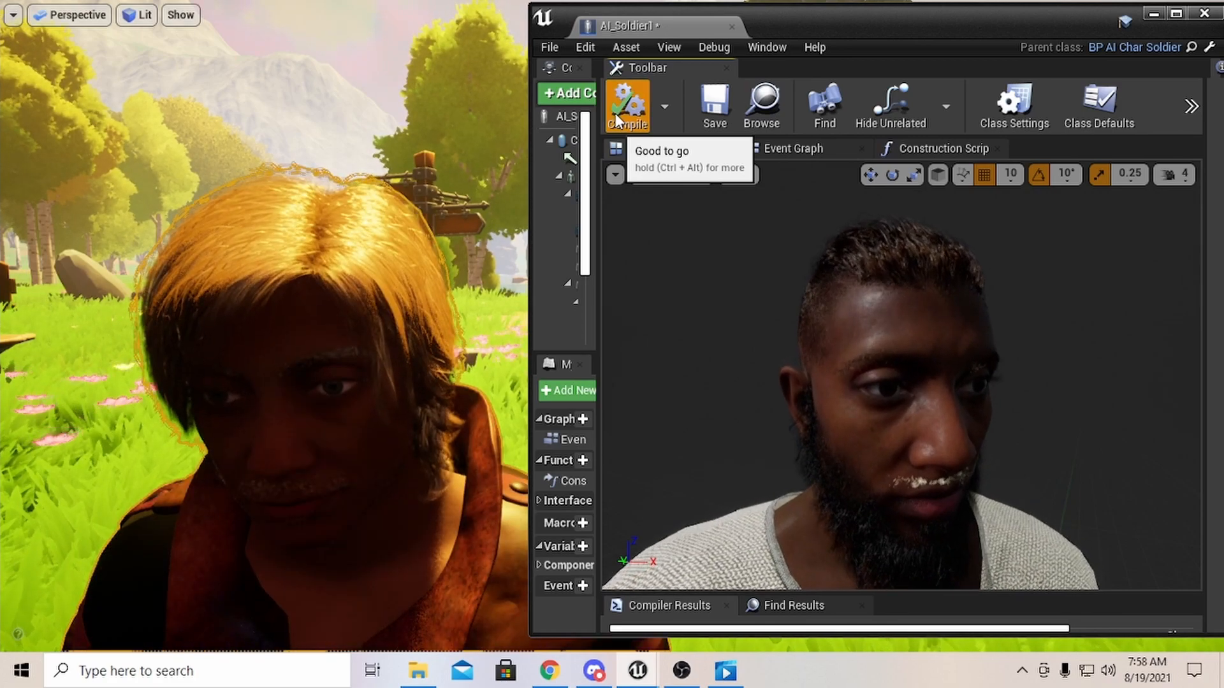
left_click(615, 119)
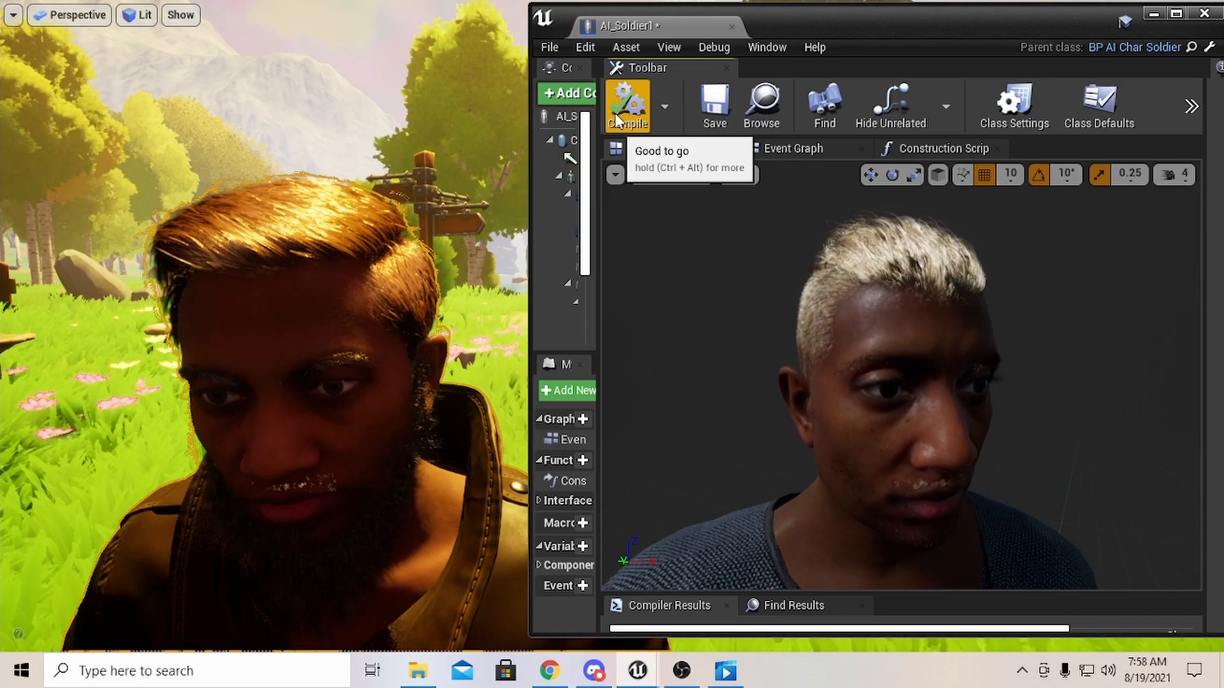